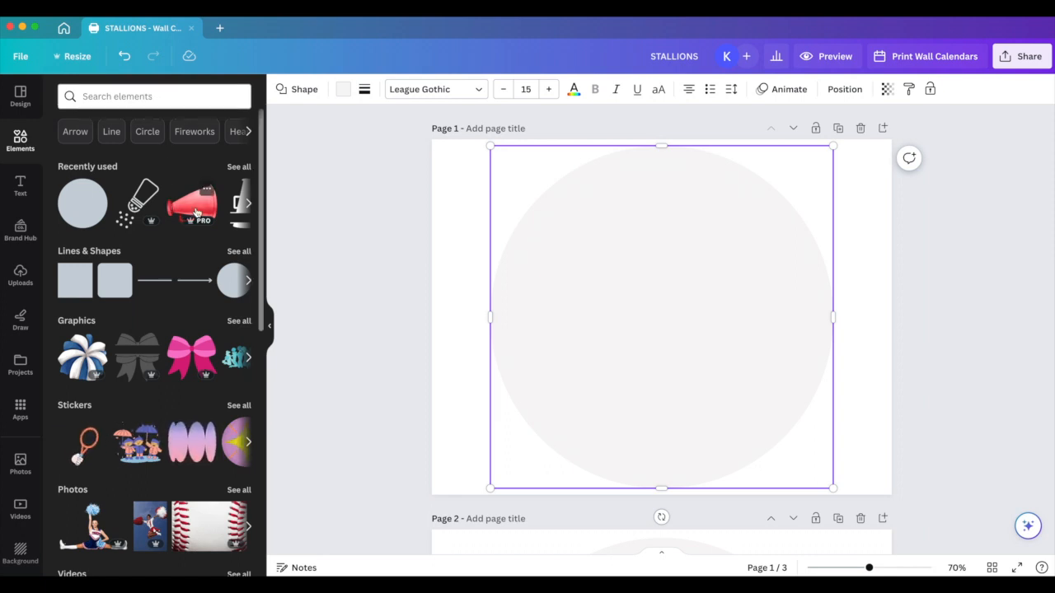
Search the design elements for "cheerleading" and browse the full set of matching graphics.
{"action": "left_click", "coordinate": [160, 96]}
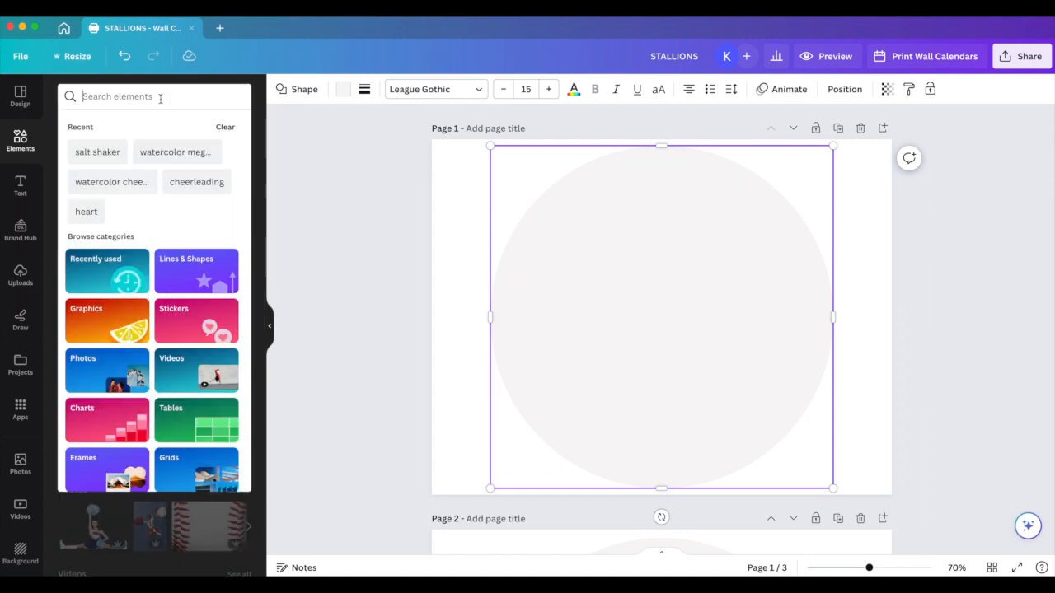
{"action": "type", "text": "cheerleading"}
{"action": "key", "text": "Return"}
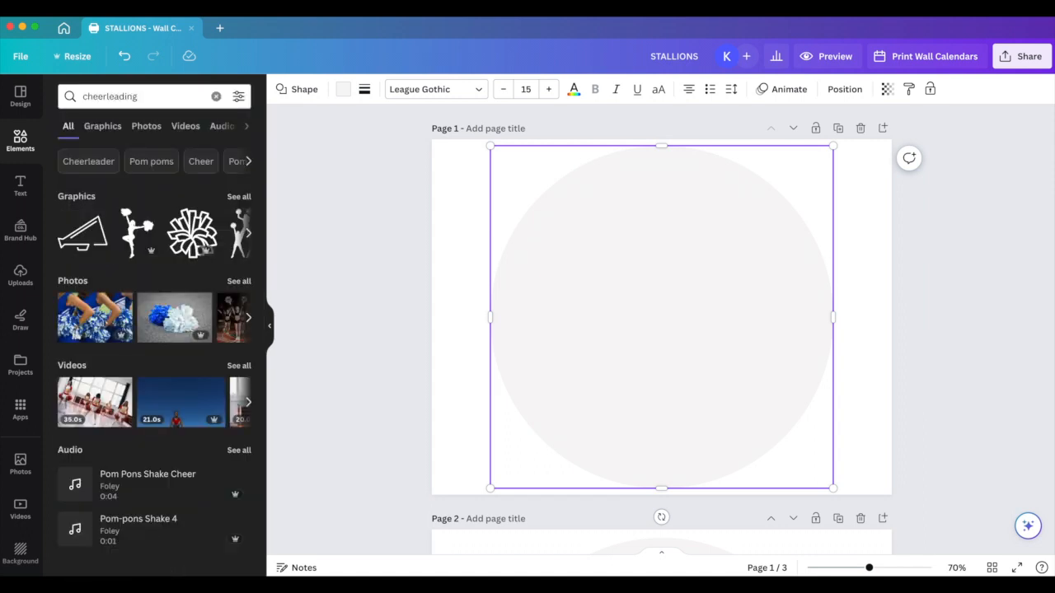
{"action": "left_click", "coordinate": [243, 199]}
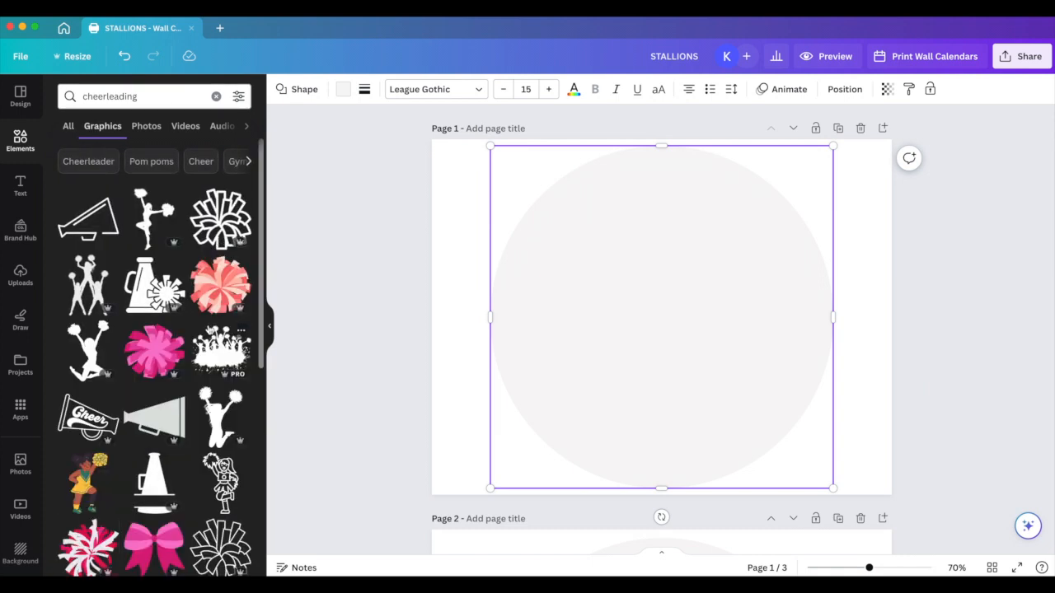
{"action": "scroll", "coordinate": [209, 328], "scroll_direction": "down", "scroll_amount": 2}
{"action": "scroll", "coordinate": [209, 328], "scroll_direction": "down", "scroll_amount": 5}
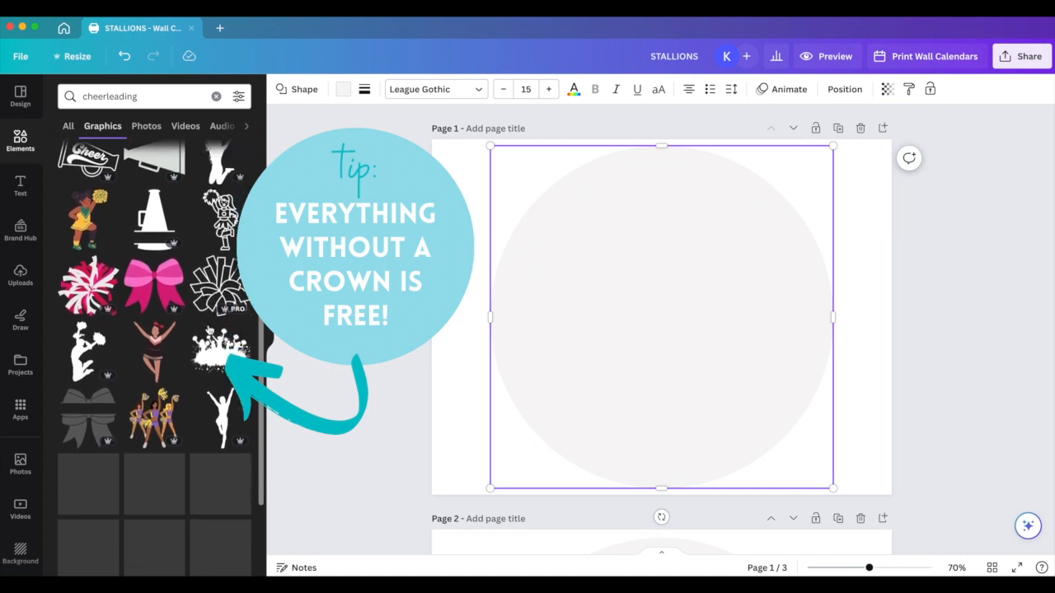
{"action": "scroll", "coordinate": [209, 329], "scroll_direction": "down", "scroll_amount": 2}
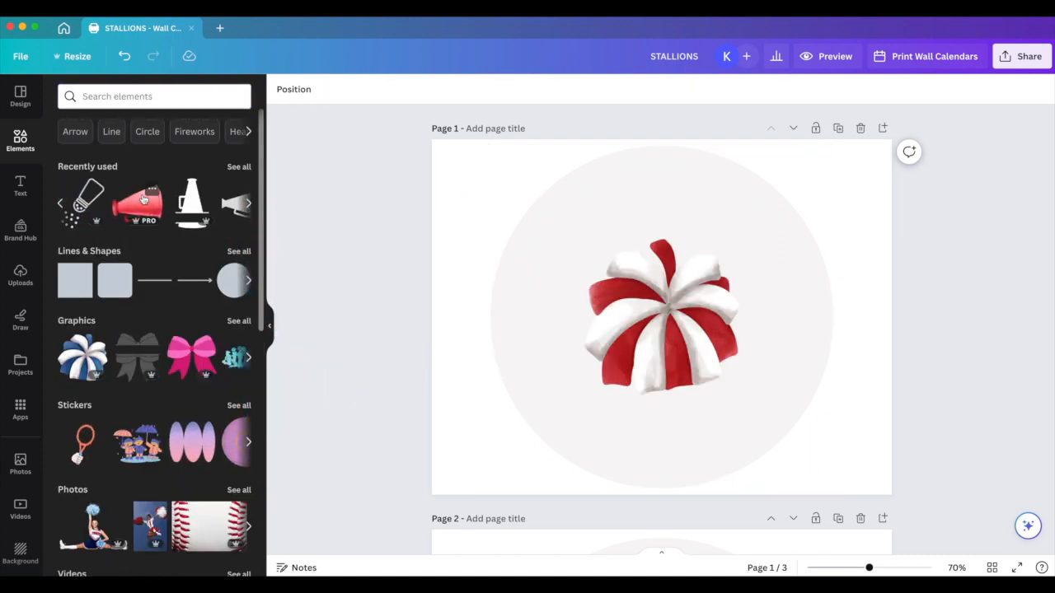
Add the red watercolor megaphone to page 1 and move the pom-pom to the right half of the circle.
{"action": "left_click", "coordinate": [143, 200]}
{"action": "left_click_drag", "start_coordinate": [685, 346], "coordinate": [763, 381]}
{"action": "left_click", "coordinate": [704, 345]}
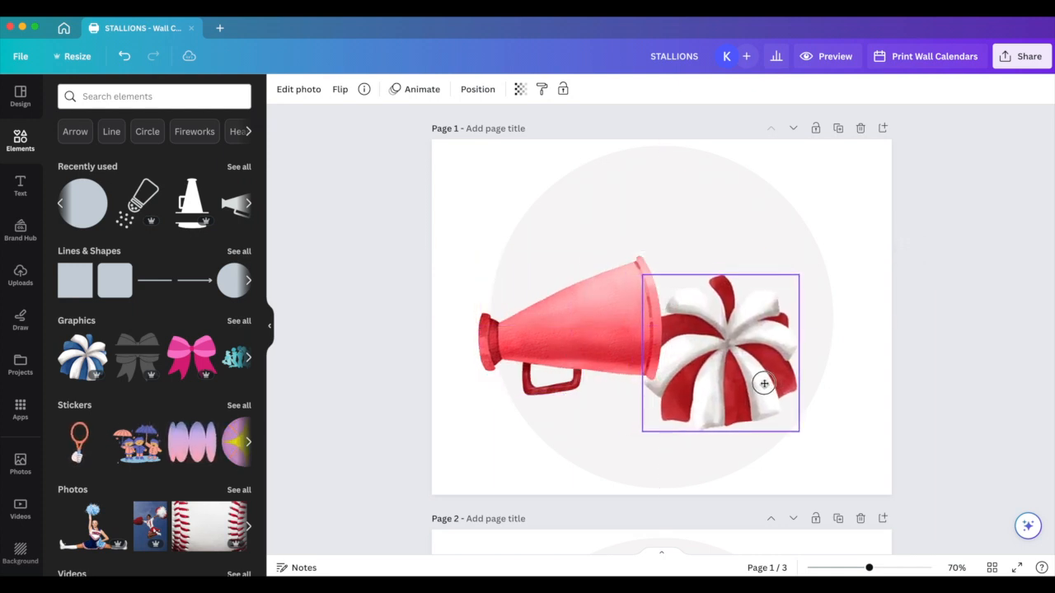
Rotate the megaphone so its wide end points down-left and arrange it beside the pom-pom inside the circle.
{"action": "left_click", "coordinate": [633, 347]}
{"action": "left_click_drag", "start_coordinate": [568, 424], "coordinate": [540, 301]}
{"action": "left_click_drag", "start_coordinate": [544, 337], "coordinate": [585, 327]}
{"action": "left_click", "coordinate": [724, 350]}
{"action": "left_click_drag", "start_coordinate": [723, 350], "coordinate": [728, 351]}
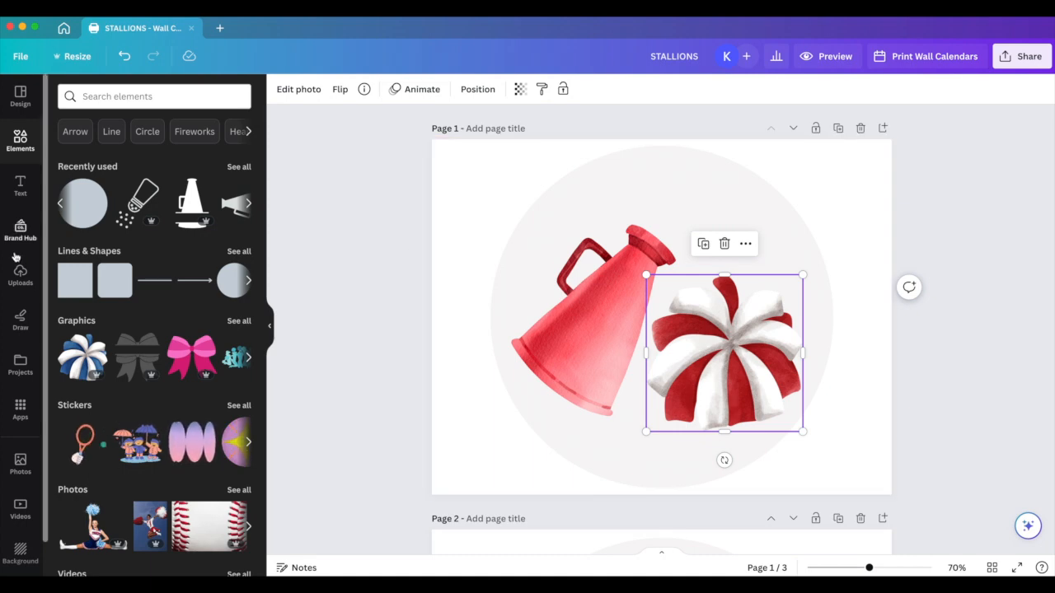
Add a heading reading "STALLIONS" in the Wildcat College font to page 1.
{"action": "left_click", "coordinate": [20, 186]}
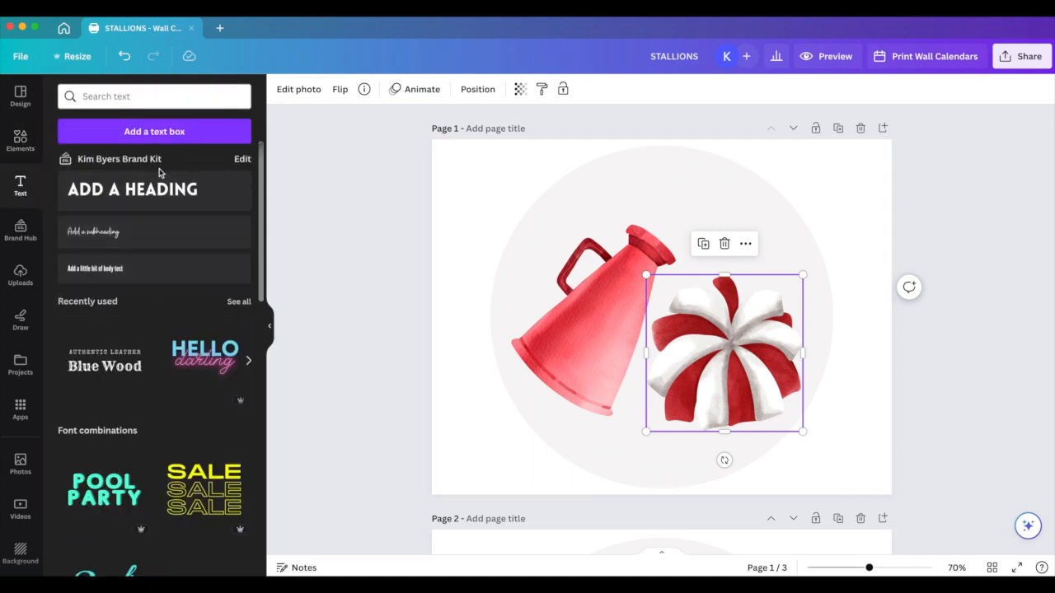
{"action": "left_click", "coordinate": [146, 188]}
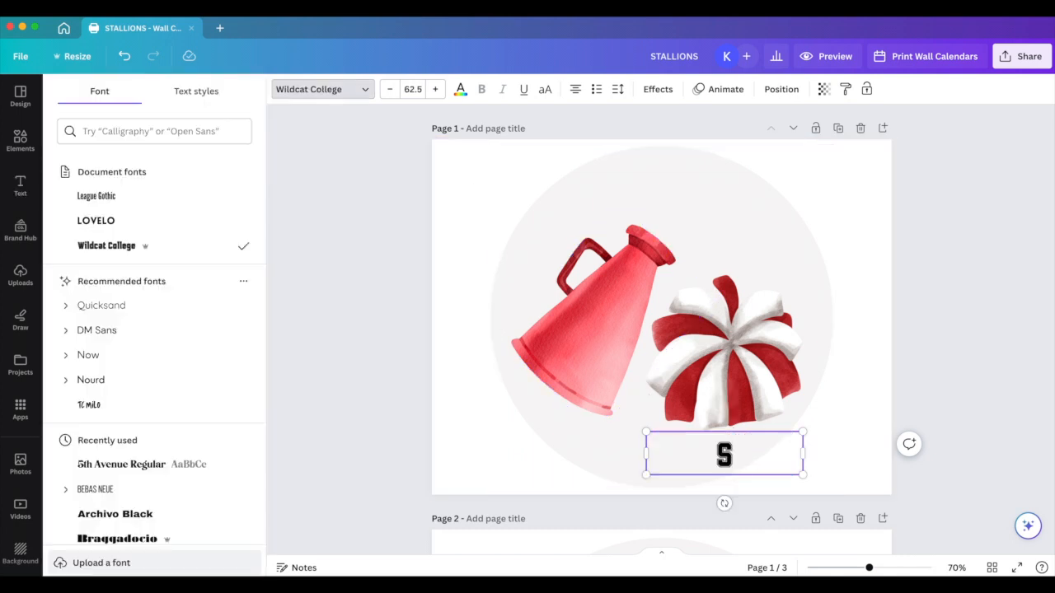
{"action": "type", "text": "TALL"}
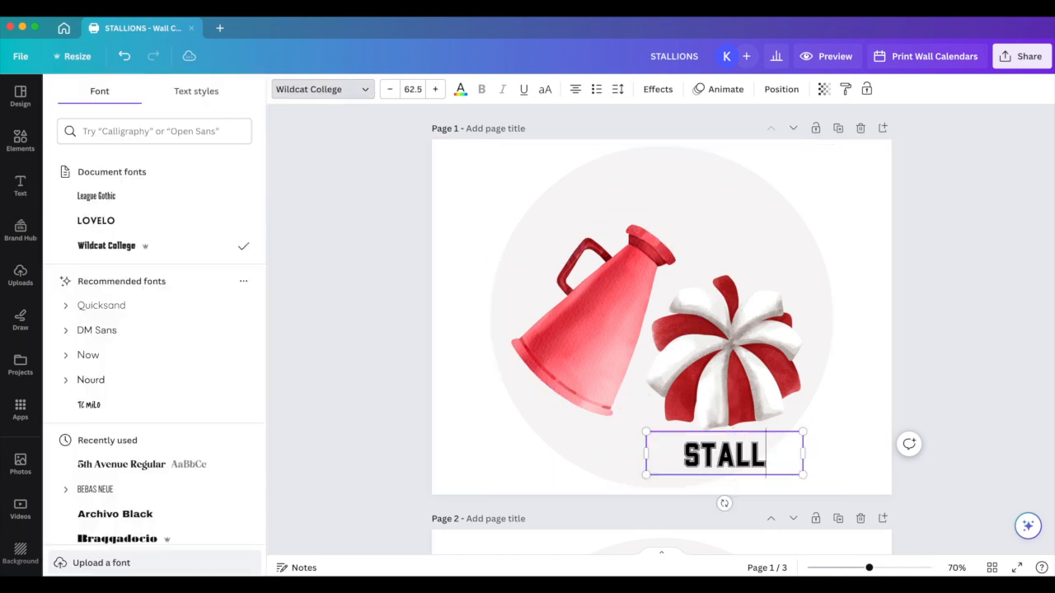
{"action": "type", "text": "IONS"}
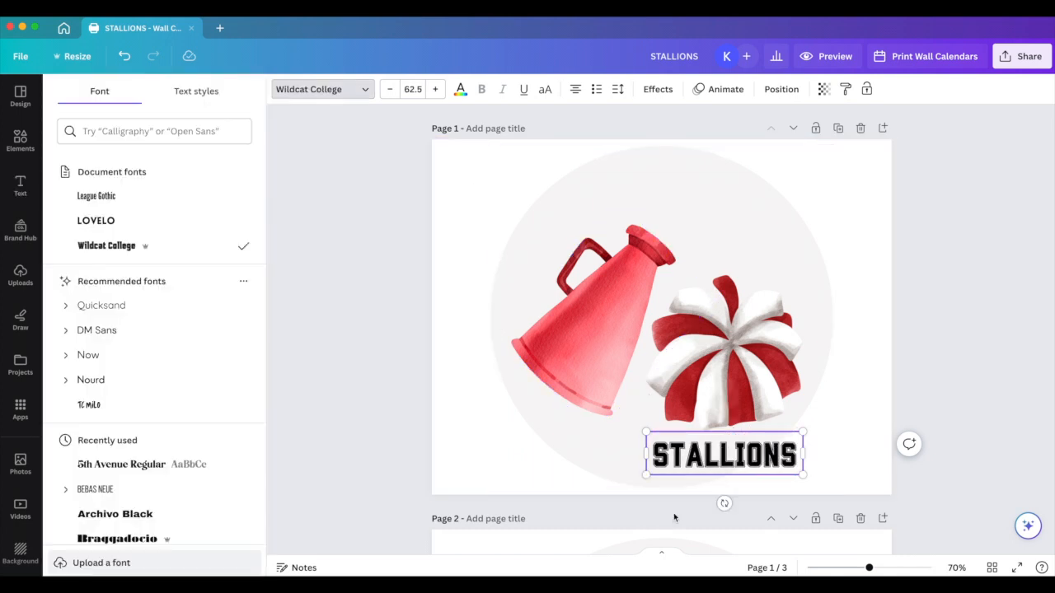
Rotate the STALLIONS text, scale it to size 54.5 and place it along the length of the megaphone.
{"action": "left_click_drag", "start_coordinate": [723, 503], "coordinate": [773, 464]}
{"action": "left_click", "coordinate": [807, 453]}
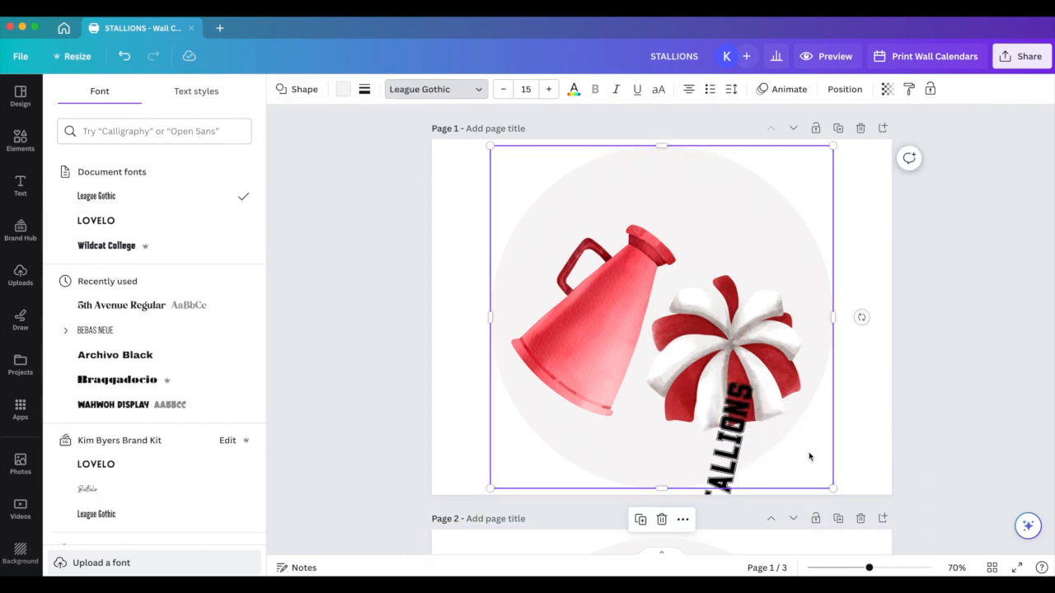
{"action": "left_click_drag", "start_coordinate": [728, 467], "coordinate": [608, 337]}
{"action": "left_click_drag", "start_coordinate": [653, 333], "coordinate": [645, 357]}
{"action": "left_click_drag", "start_coordinate": [666, 274], "coordinate": [651, 286]}
{"action": "left_click_drag", "start_coordinate": [636, 350], "coordinate": [639, 337]}
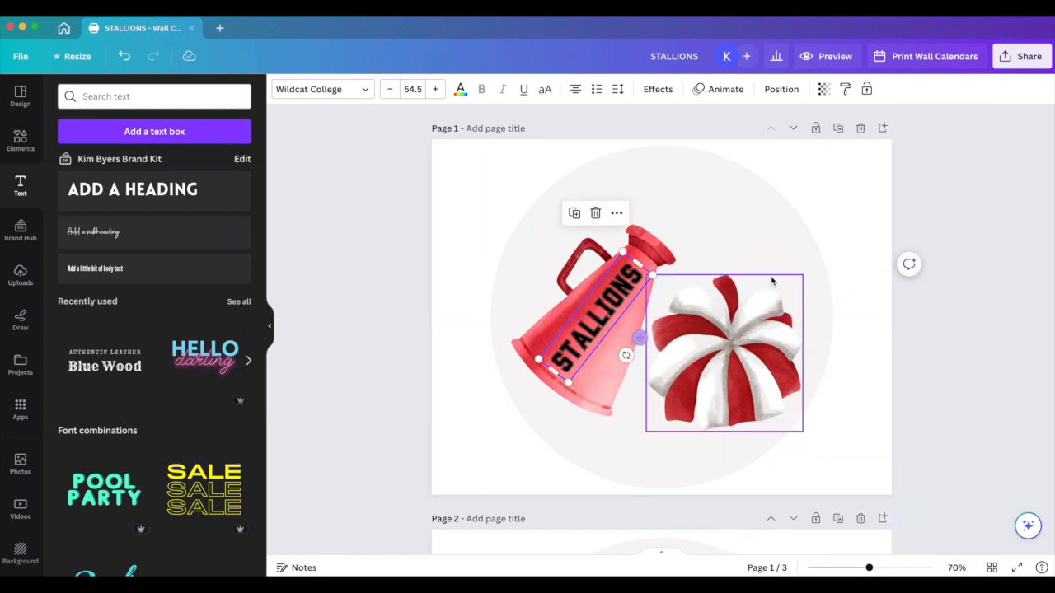
Color the STALLIONS text on the megaphone white.
{"action": "left_click", "coordinate": [459, 89]}
{"action": "left_click", "coordinate": [204, 165]}
{"action": "left_click", "coordinate": [365, 220]}
Set up a PNG download with a transparent background that includes only page 3.
{"action": "scroll", "coordinate": [659, 330], "scroll_direction": "down", "scroll_amount": 5}
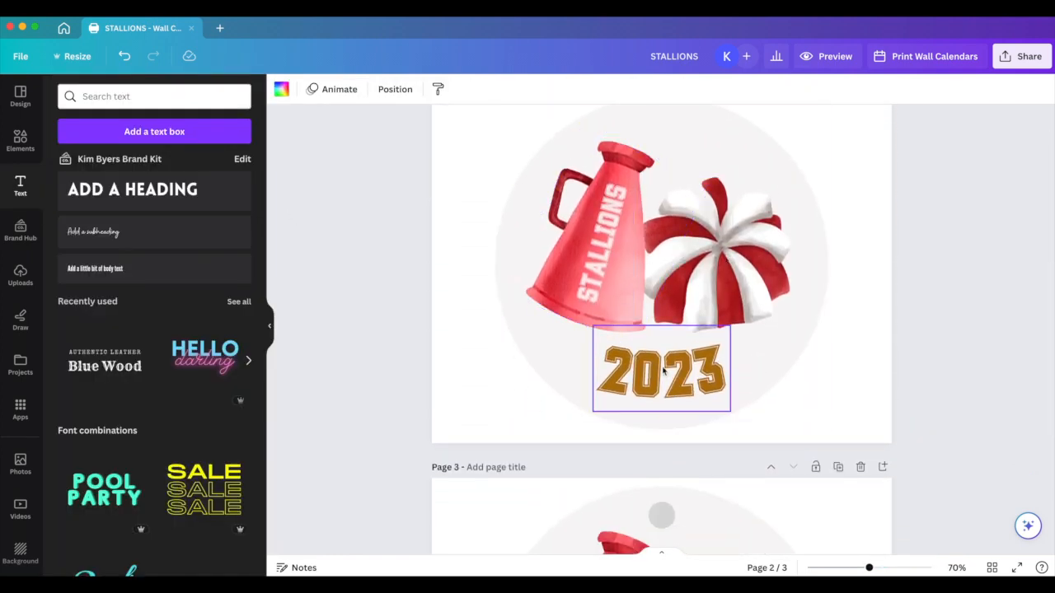
{"action": "scroll", "coordinate": [661, 377], "scroll_direction": "down", "scroll_amount": 5}
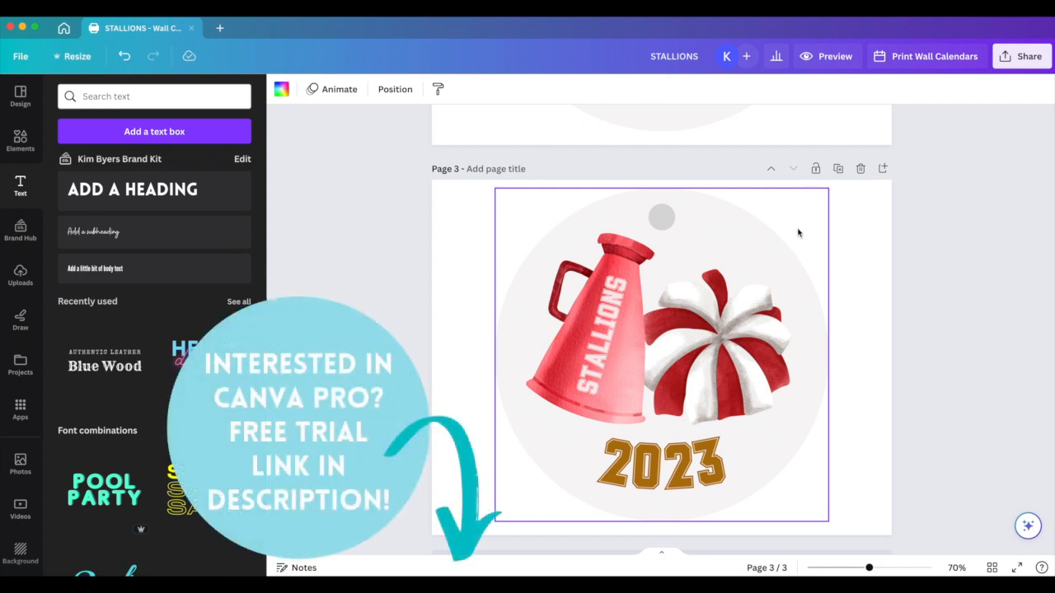
{"action": "left_click", "coordinate": [1030, 58]}
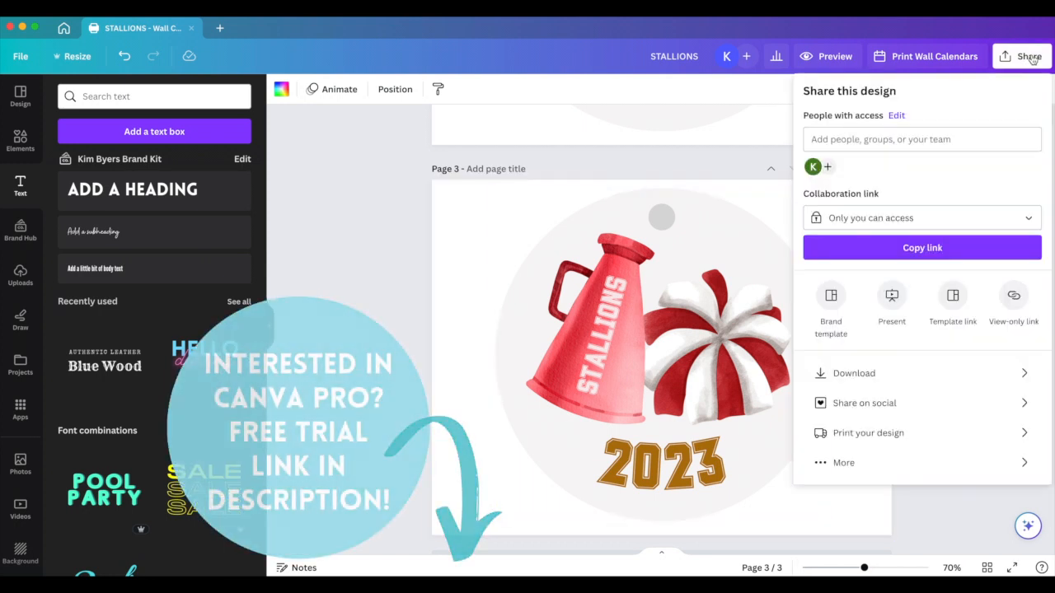
{"action": "left_click", "coordinate": [831, 382]}
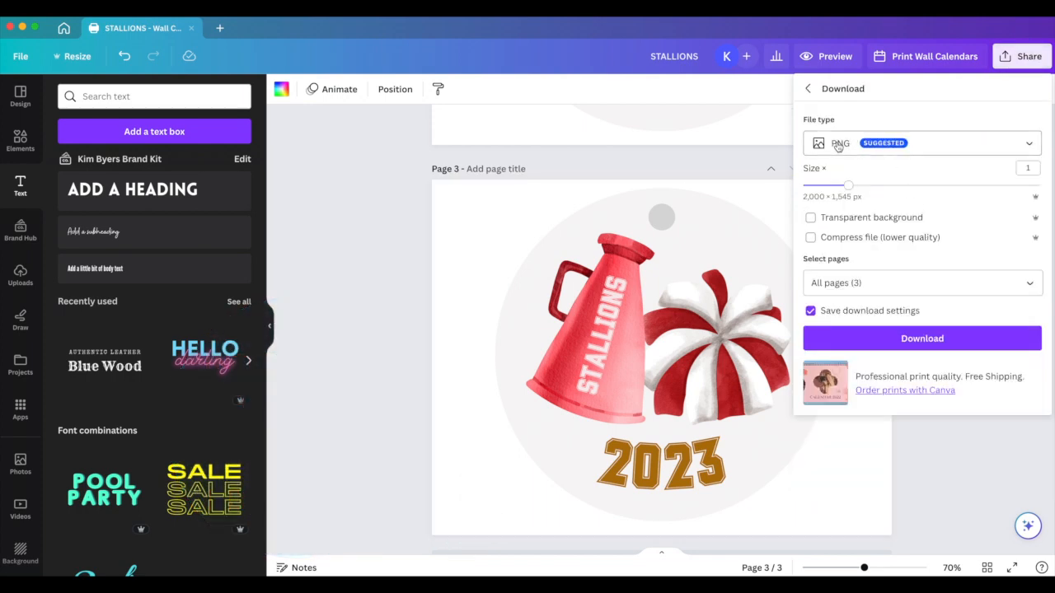
{"action": "left_click", "coordinate": [810, 219]}
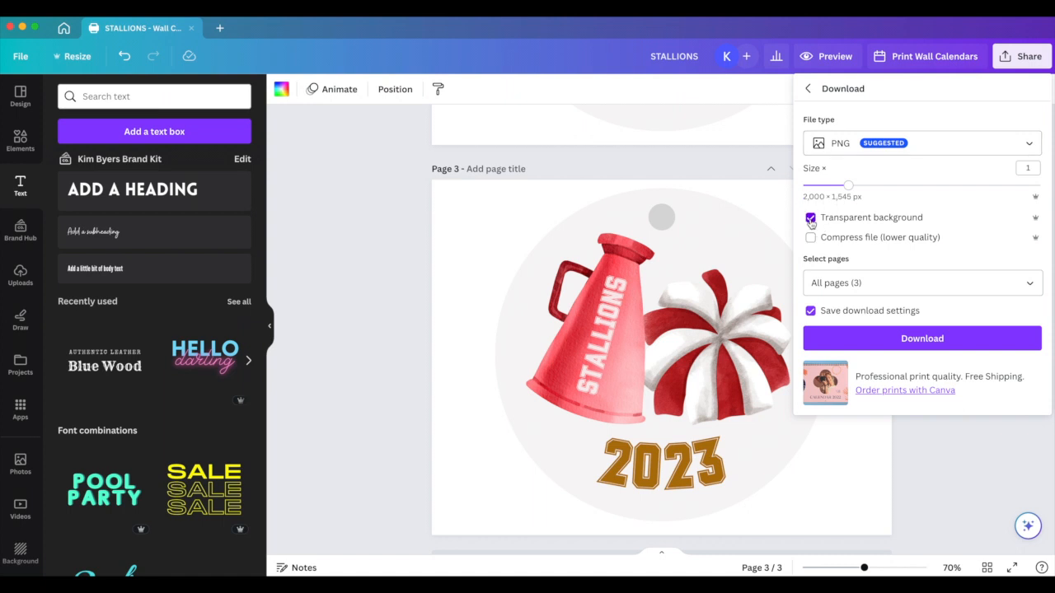
{"action": "left_click", "coordinate": [866, 283]}
{"action": "left_click", "coordinate": [866, 317]}
{"action": "scroll", "coordinate": [849, 393], "scroll_direction": "down", "scroll_amount": 1}
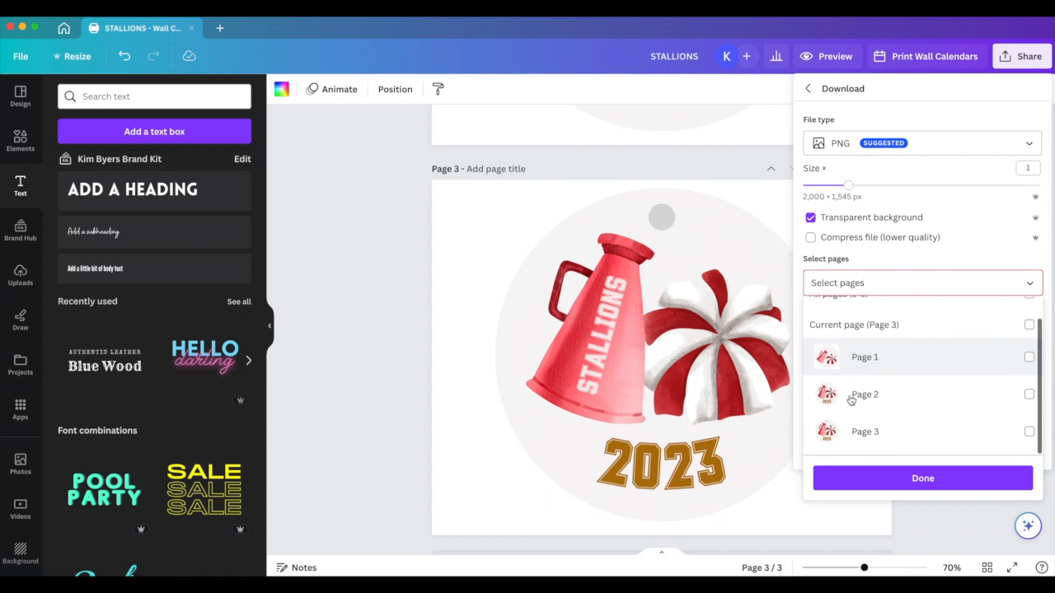
{"action": "left_click", "coordinate": [852, 425]}
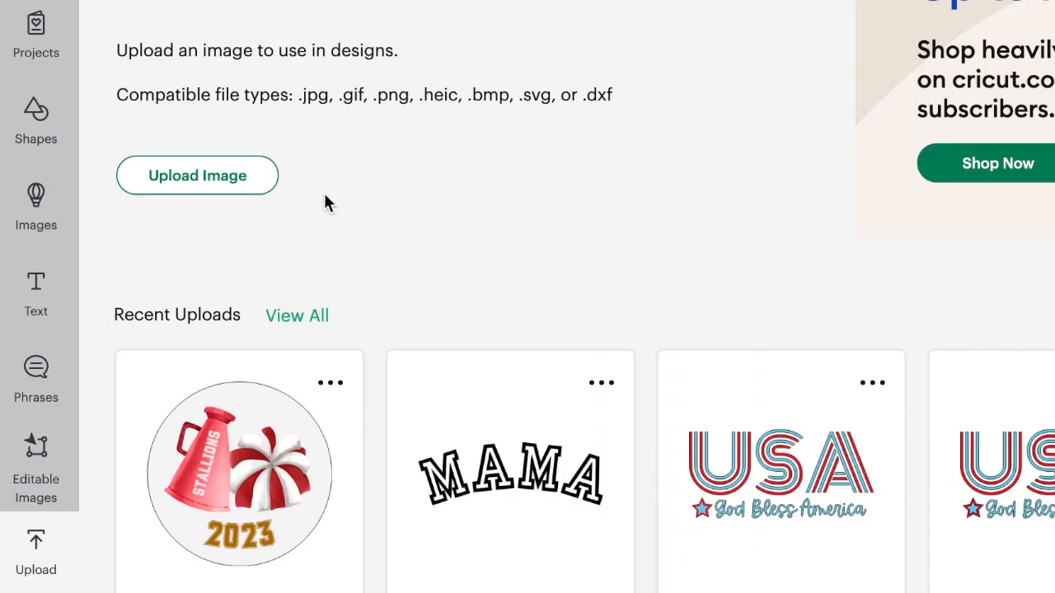
In Cricut Design Space, place the uploaded cheerleading tag image on the canvas and set its width to 3 in.
{"action": "left_click", "coordinate": [212, 173]}
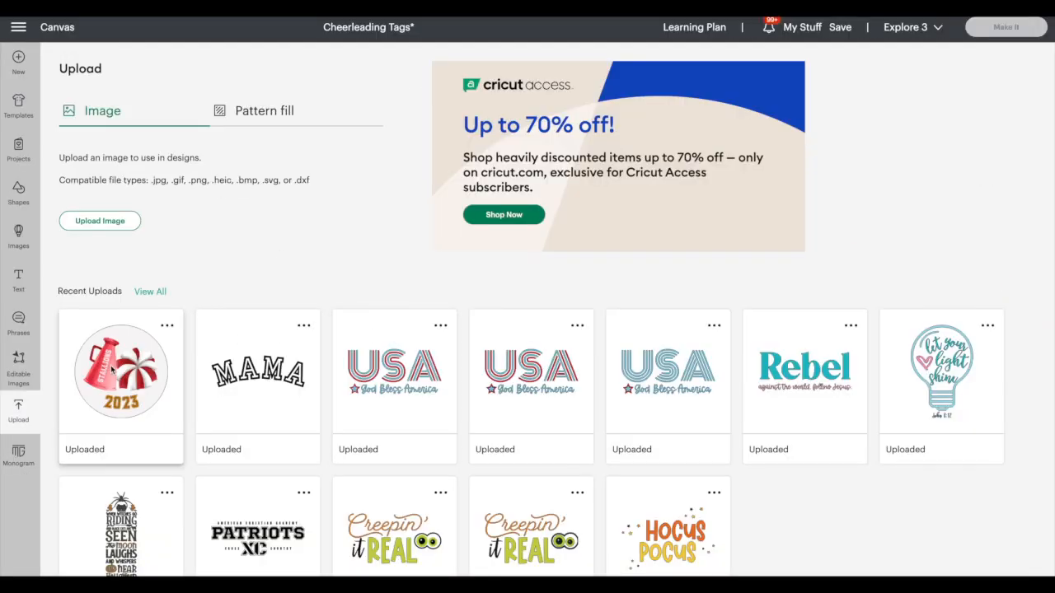
{"action": "left_click", "coordinate": [118, 372]}
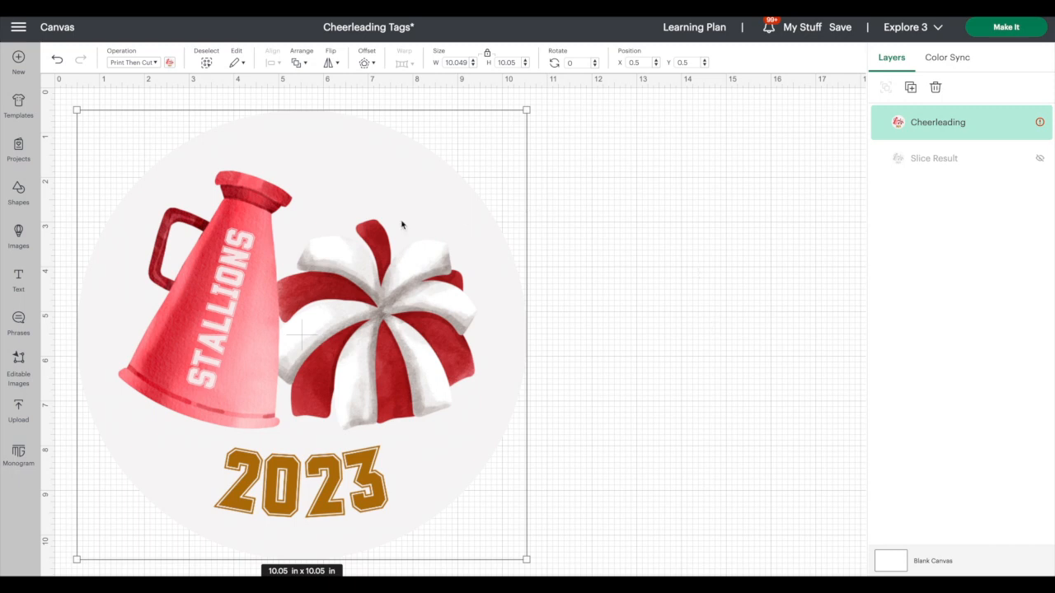
{"action": "left_click_drag", "start_coordinate": [529, 559], "coordinate": [266, 257]}
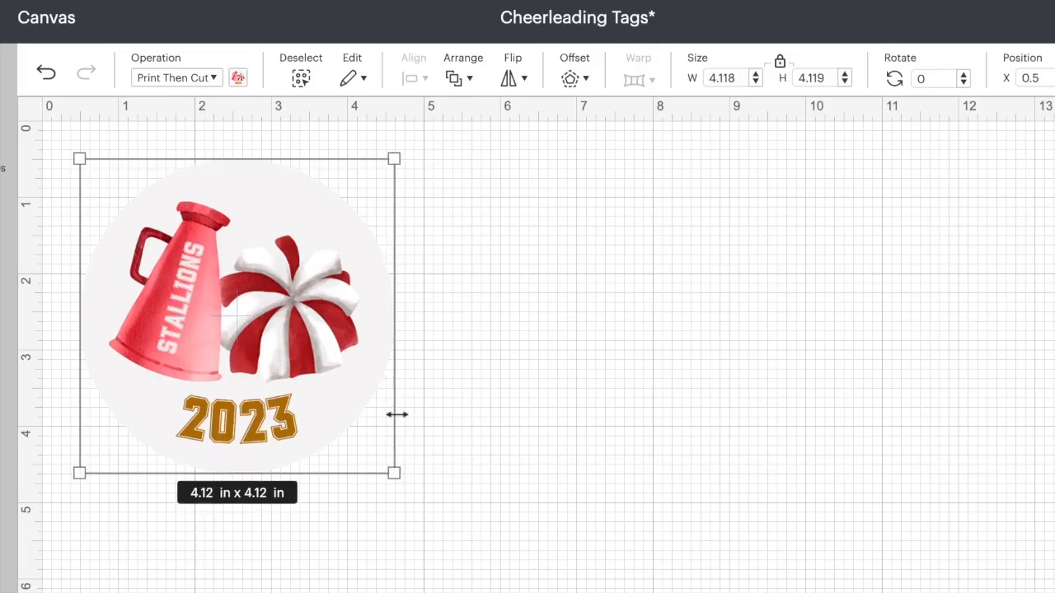
{"action": "left_click", "coordinate": [744, 80]}
{"action": "type", "text": "3"}
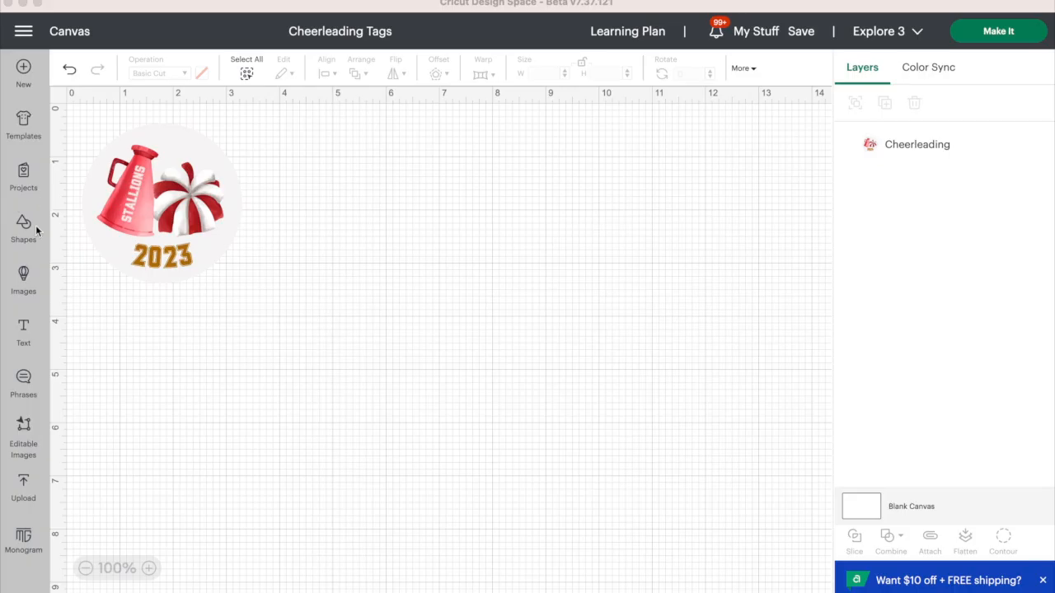
Insert a circle shape and move it off the tag to the empty canvas beside it.
{"action": "left_click", "coordinate": [24, 233]}
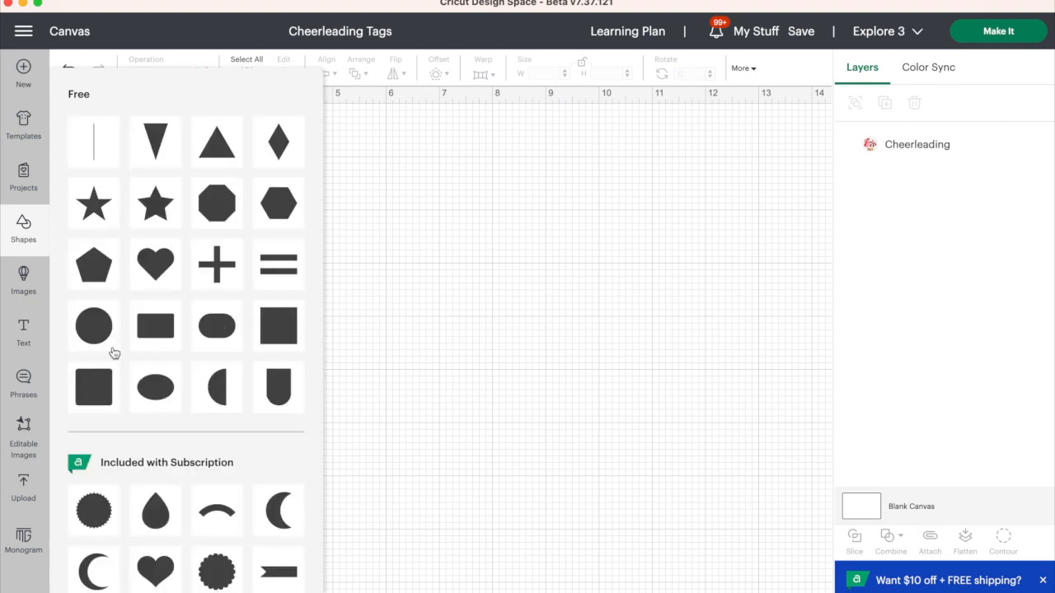
{"action": "left_click", "coordinate": [101, 337]}
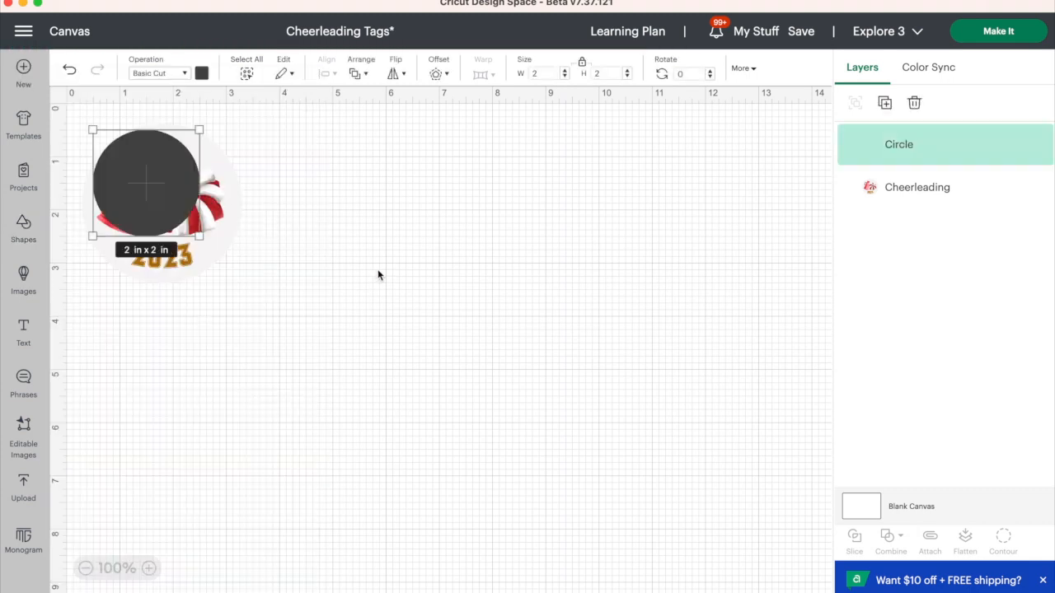
{"action": "left_click_drag", "start_coordinate": [142, 189], "coordinate": [315, 254]}
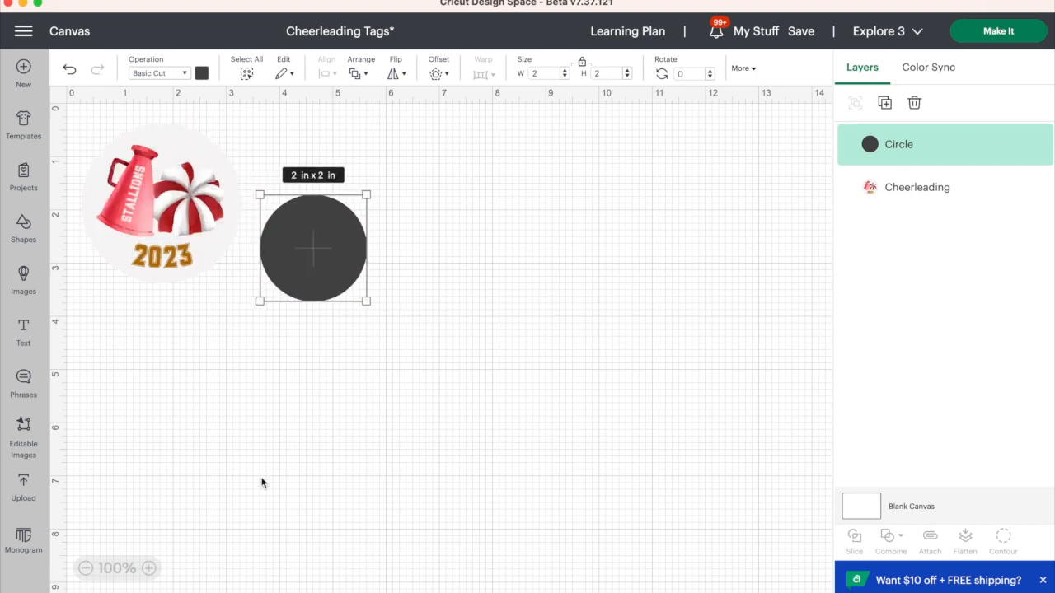
Shrink the dark circle to about 0.3 in and place it at the top center of the tag.
{"action": "left_click", "coordinate": [150, 569]}
{"action": "left_click", "coordinate": [149, 570]}
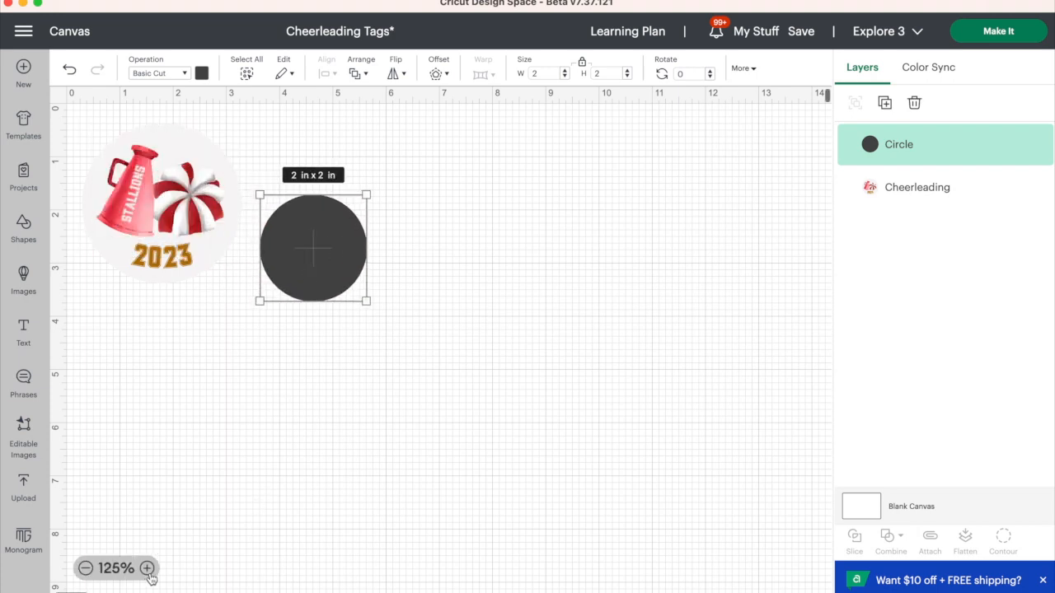
{"action": "left_click", "coordinate": [149, 570]}
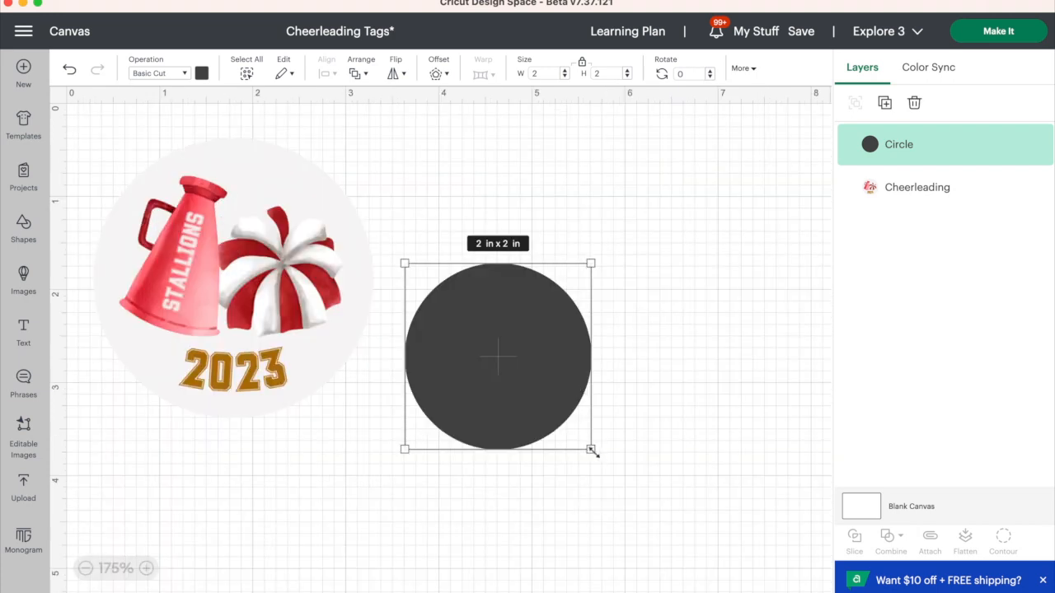
{"action": "left_click_drag", "start_coordinate": [591, 451], "coordinate": [429, 288]}
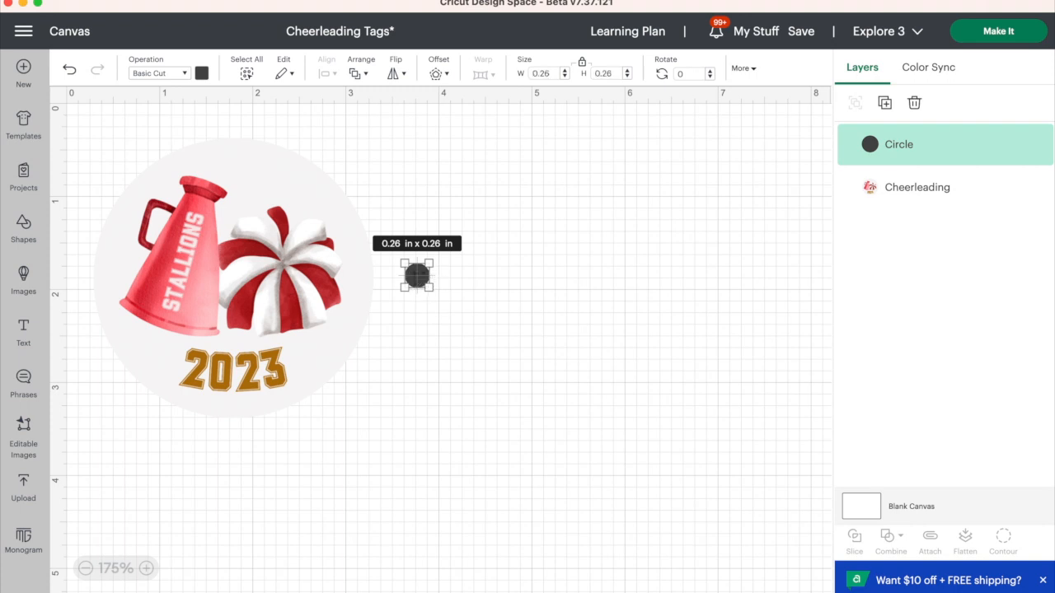
{"action": "left_click_drag", "start_coordinate": [430, 288], "coordinate": [228, 177]}
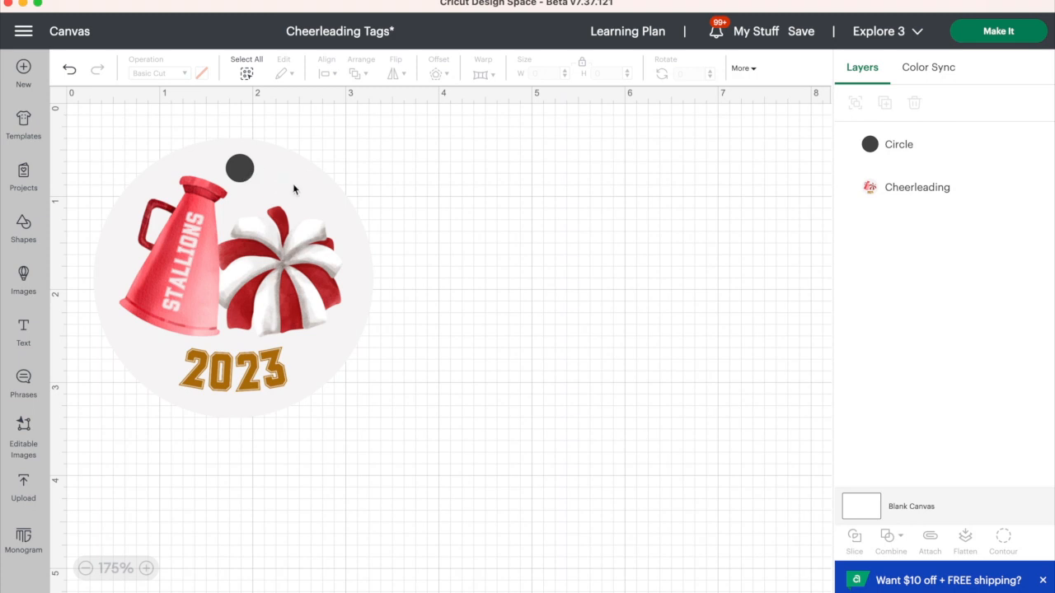
Slice the small circle out of the cheerleading tag image to form the hanging hole.
{"action": "left_click", "coordinate": [294, 189]}
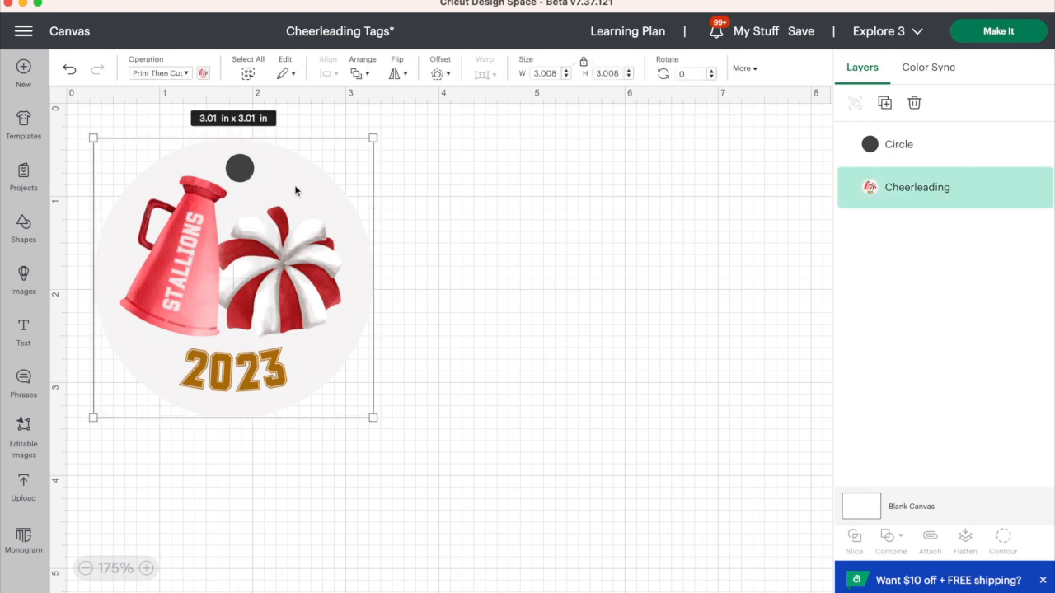
{"action": "left_click", "coordinate": [245, 168], "text": "shift"}
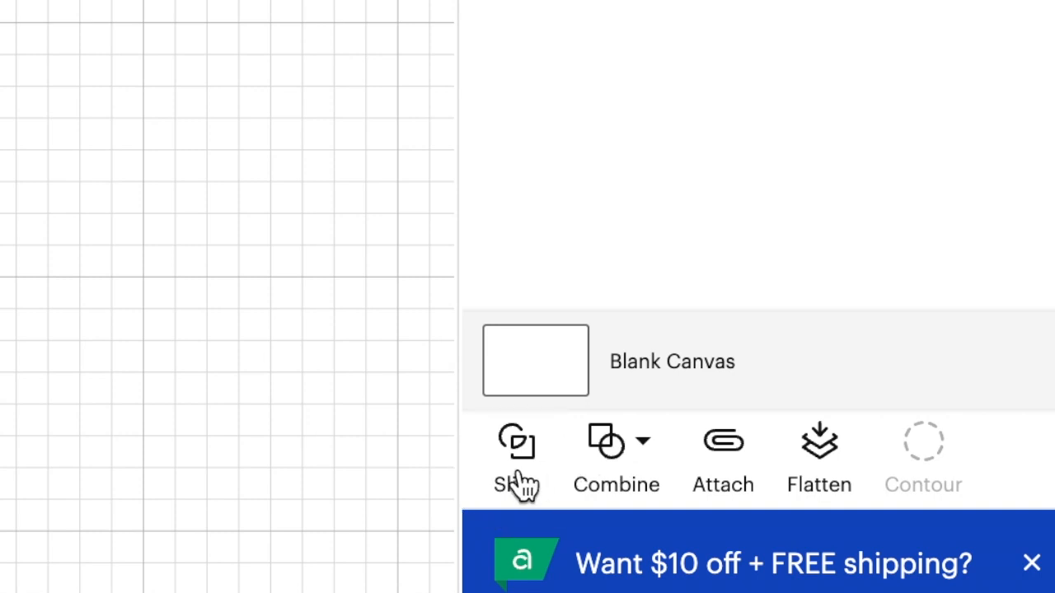
{"action": "left_click", "coordinate": [519, 485]}
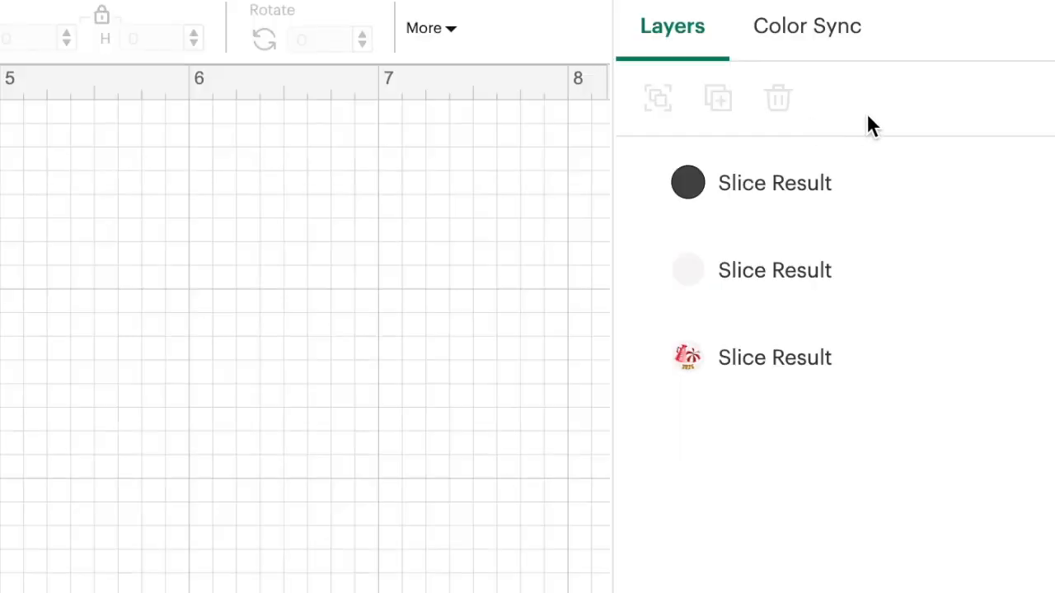
Delete the two leftover circle slice results, keeping only the cheerleading tag with its hole.
{"action": "left_click", "coordinate": [818, 190]}
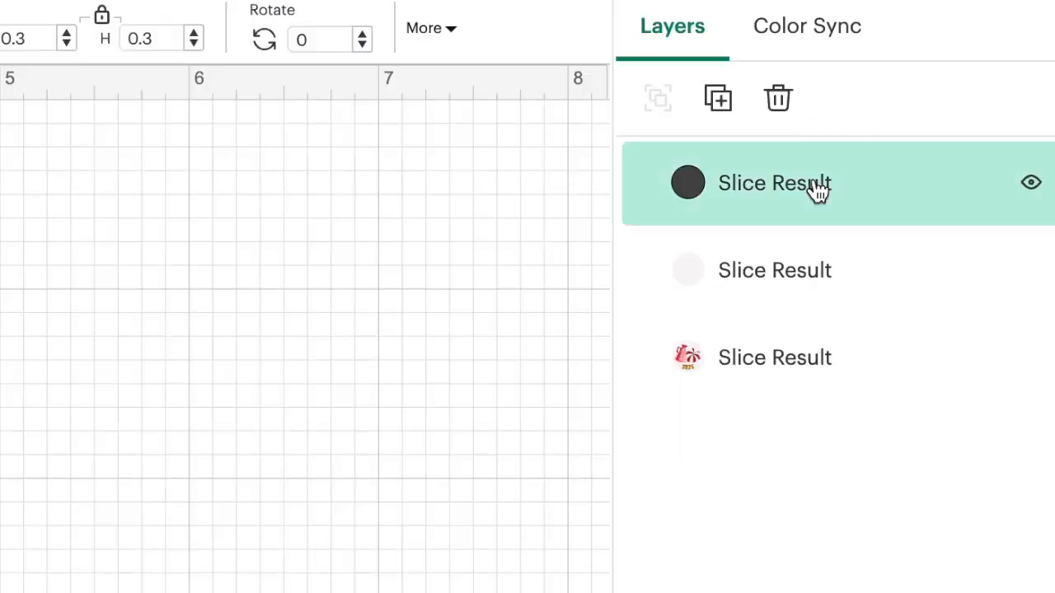
{"action": "key", "text": "Delete"}
{"action": "left_click", "coordinate": [782, 193]}
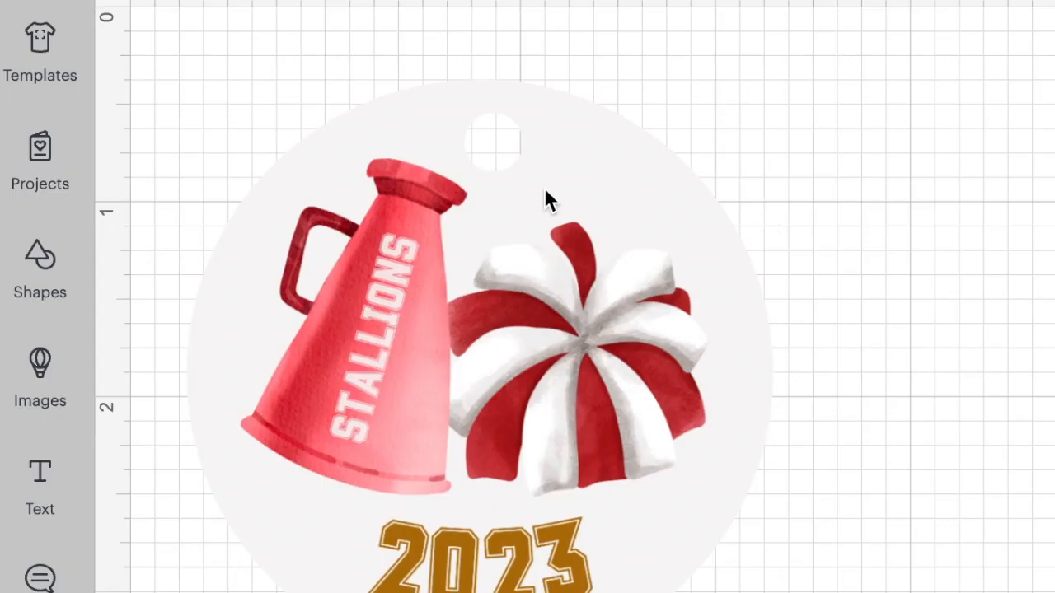
{"action": "left_click", "coordinate": [759, 103]}
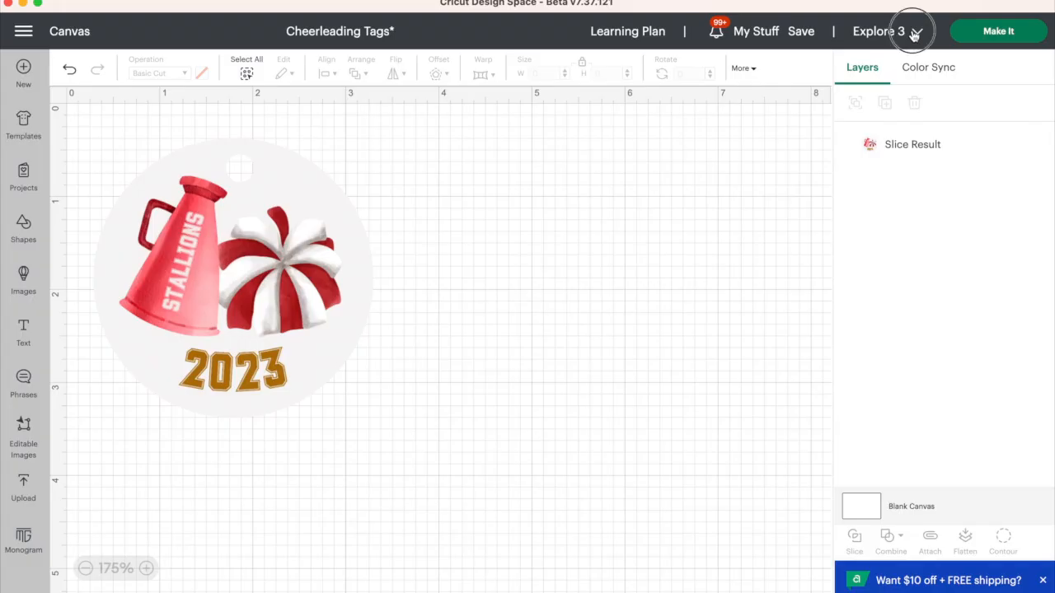
Keep Cricut Explore 3 as the target machine and send the tag project to mat preparation.
{"action": "left_click", "coordinate": [915, 33]}
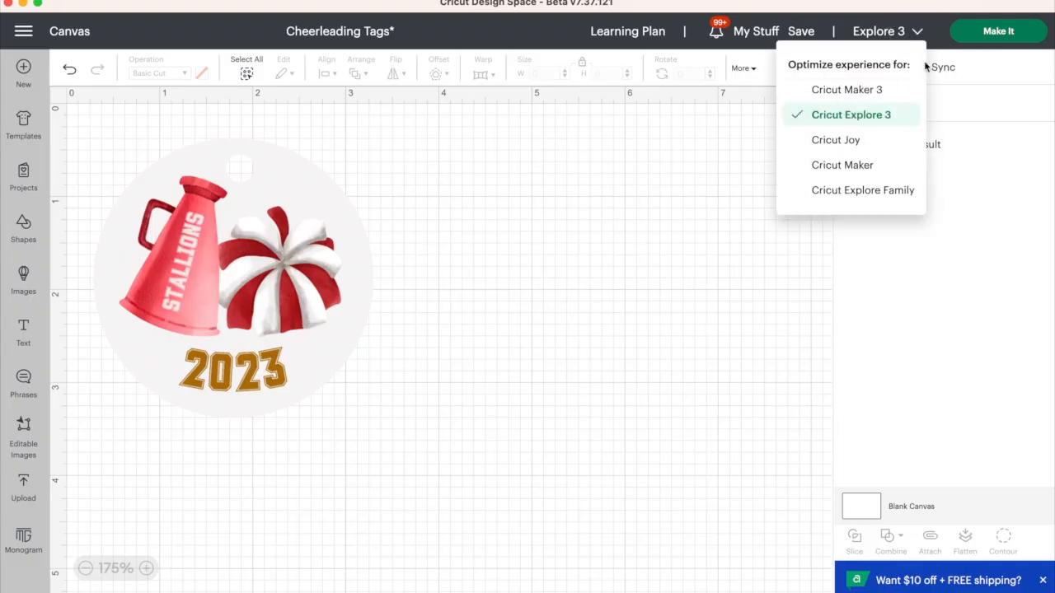
{"action": "left_click", "coordinate": [973, 33]}
{"action": "left_click", "coordinate": [974, 33]}
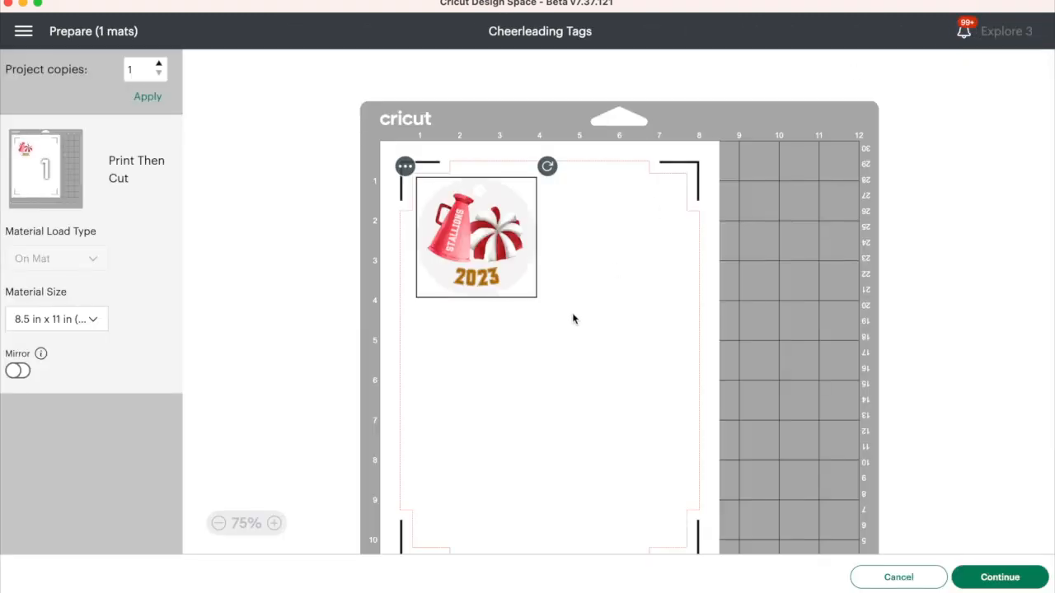
Set the project copies to 24 and apply them to the Print Then Cut mats.
{"action": "scroll", "coordinate": [573, 314], "scroll_direction": "down", "scroll_amount": 1}
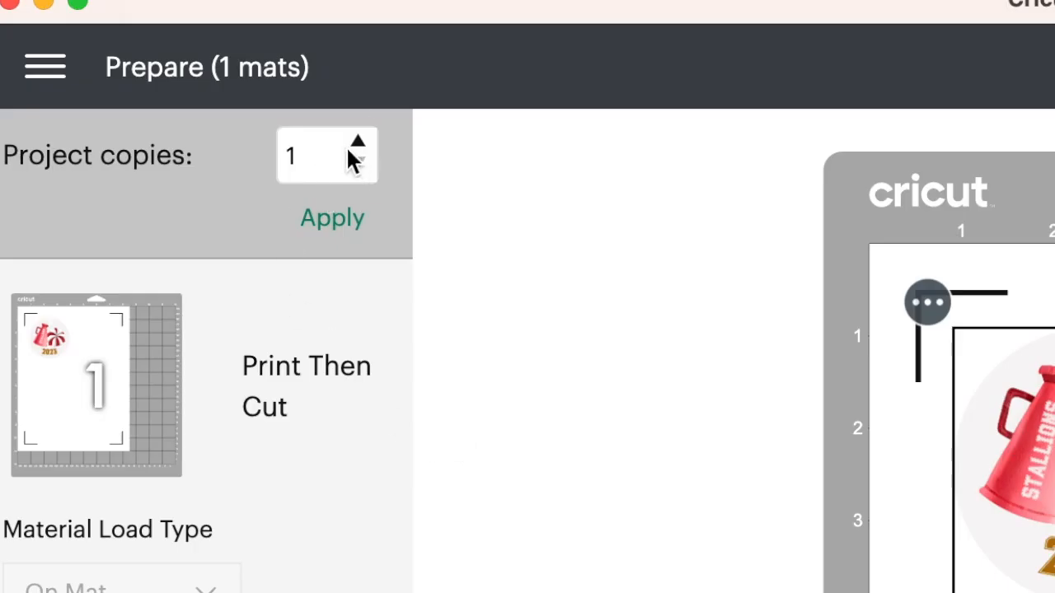
{"action": "left_click", "coordinate": [357, 141]}
{"action": "left_click", "coordinate": [318, 147]}
{"action": "type", "text": "4"}
{"action": "key", "text": "Return"}
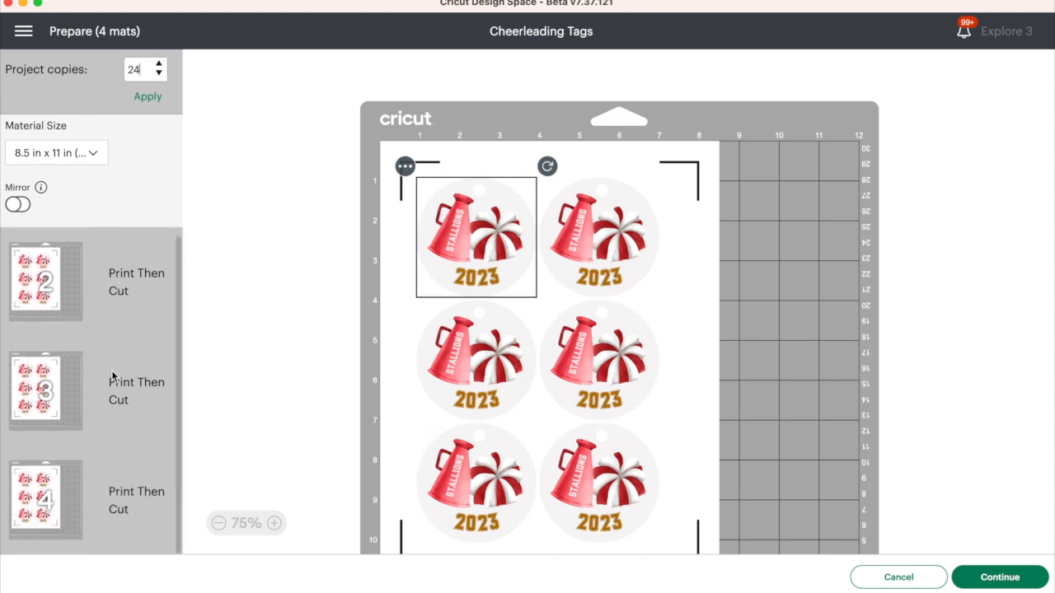
Continue to printing the first mat, keeping bleed on and enabling the system dialog to open the computer's print options.
{"action": "left_click", "coordinate": [1004, 580]}
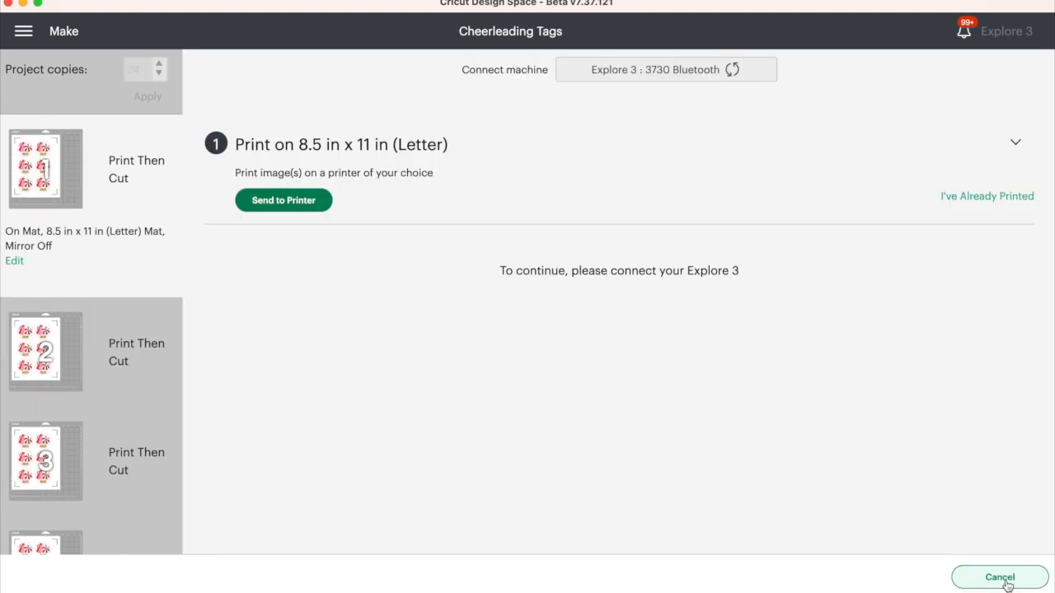
{"action": "left_click", "coordinate": [282, 206]}
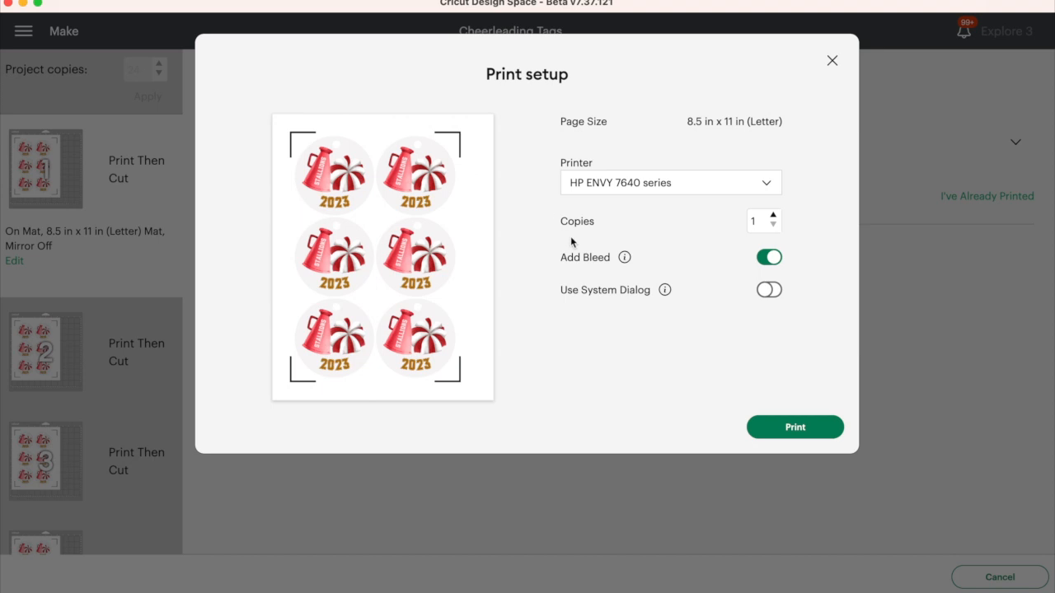
{"action": "left_click", "coordinate": [768, 292]}
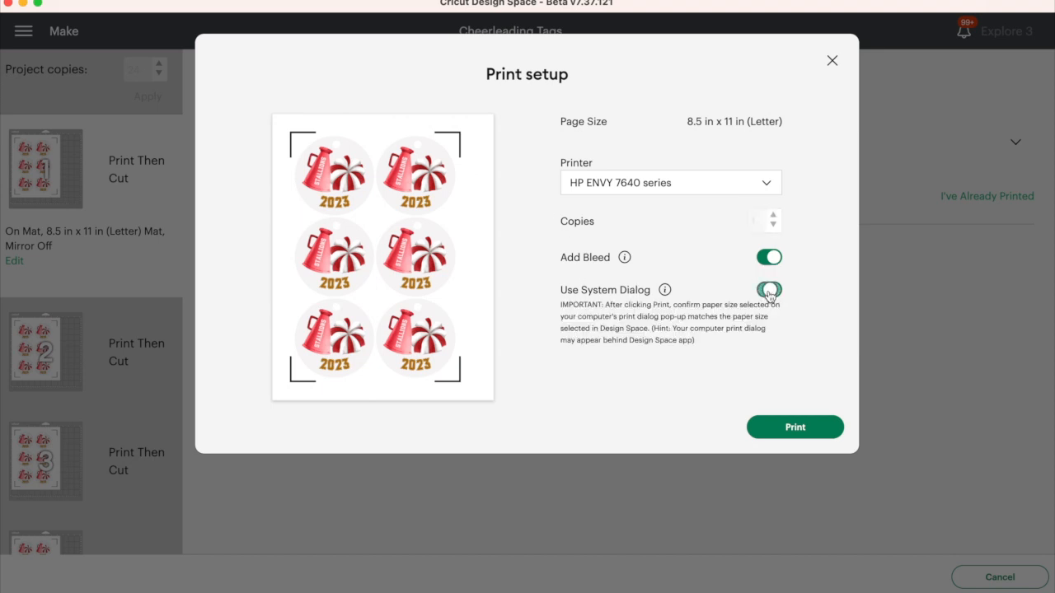
{"action": "left_click", "coordinate": [795, 423]}
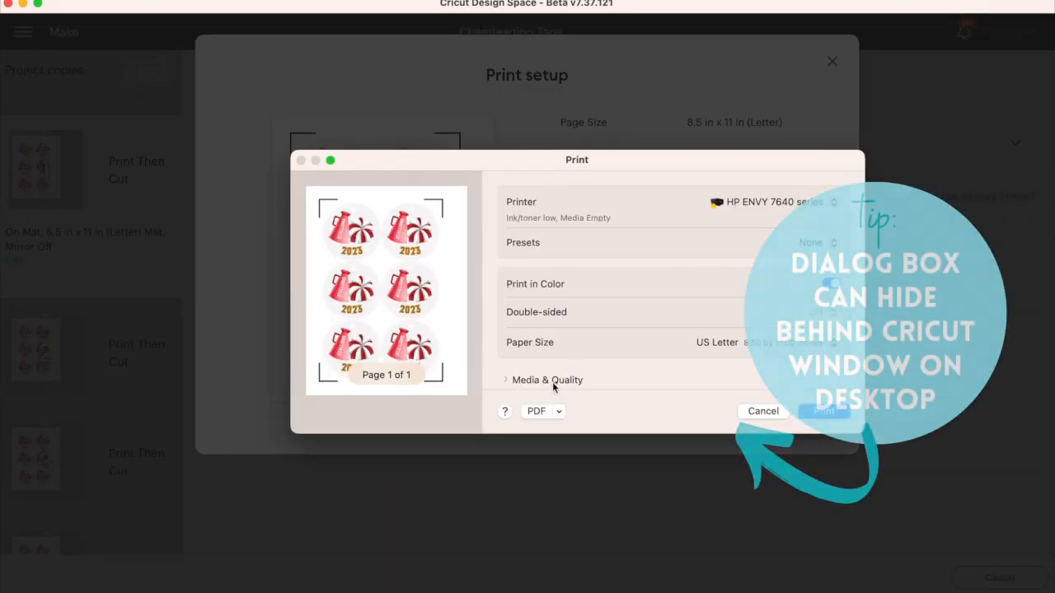
Set the print quality to Best in the print job's media and quality settings.
{"action": "left_click", "coordinate": [552, 380]}
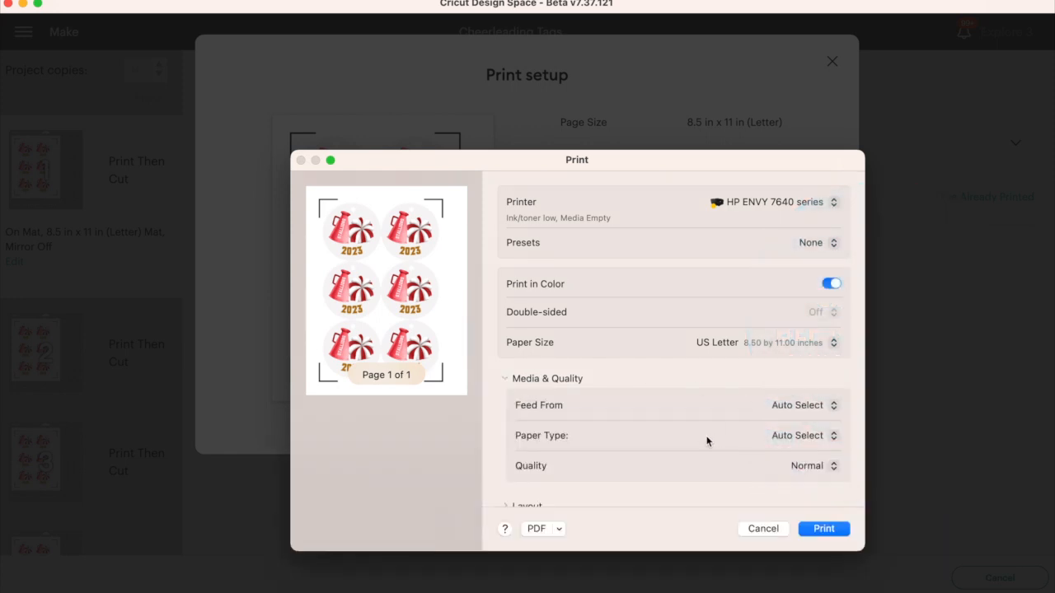
{"action": "left_click", "coordinate": [833, 466]}
{"action": "left_click", "coordinate": [816, 482]}
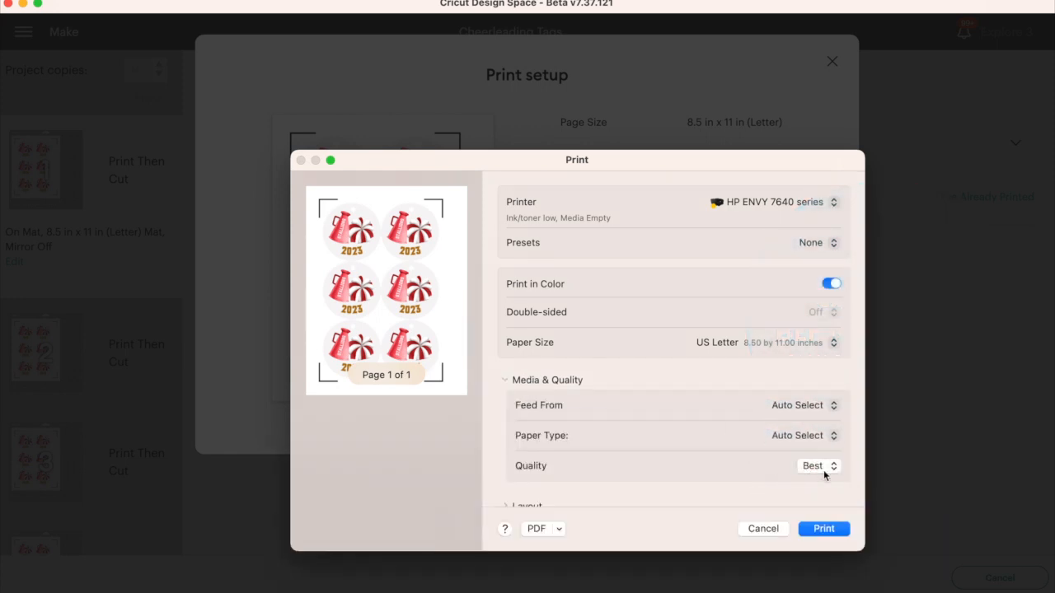
{"action": "left_click", "coordinate": [829, 467]}
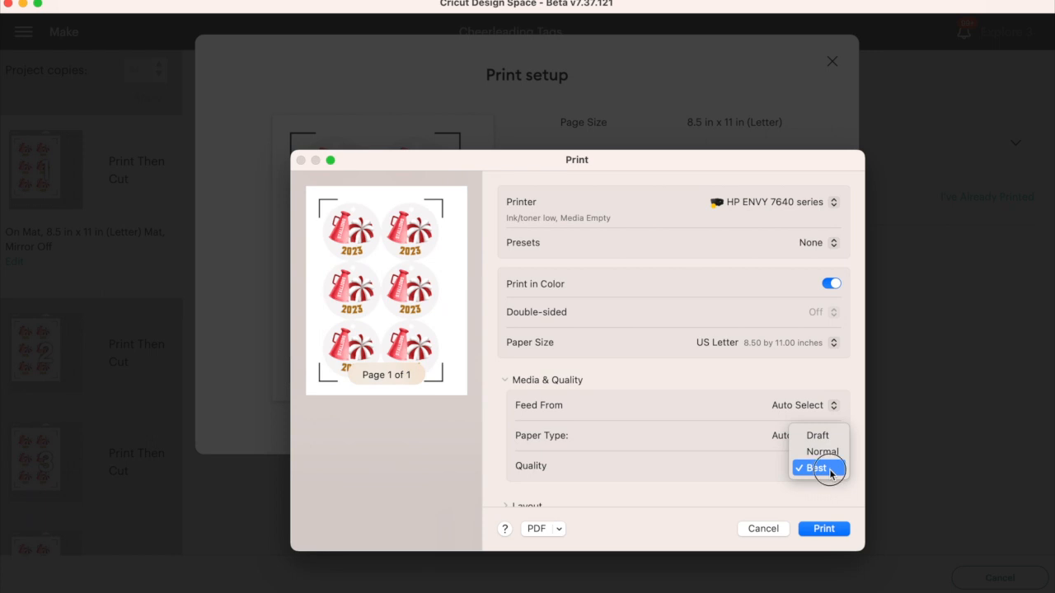
{"action": "left_click", "coordinate": [830, 470]}
Choose the Canon MG7700 series printer and print the tag sheet.
{"action": "left_click", "coordinate": [833, 204]}
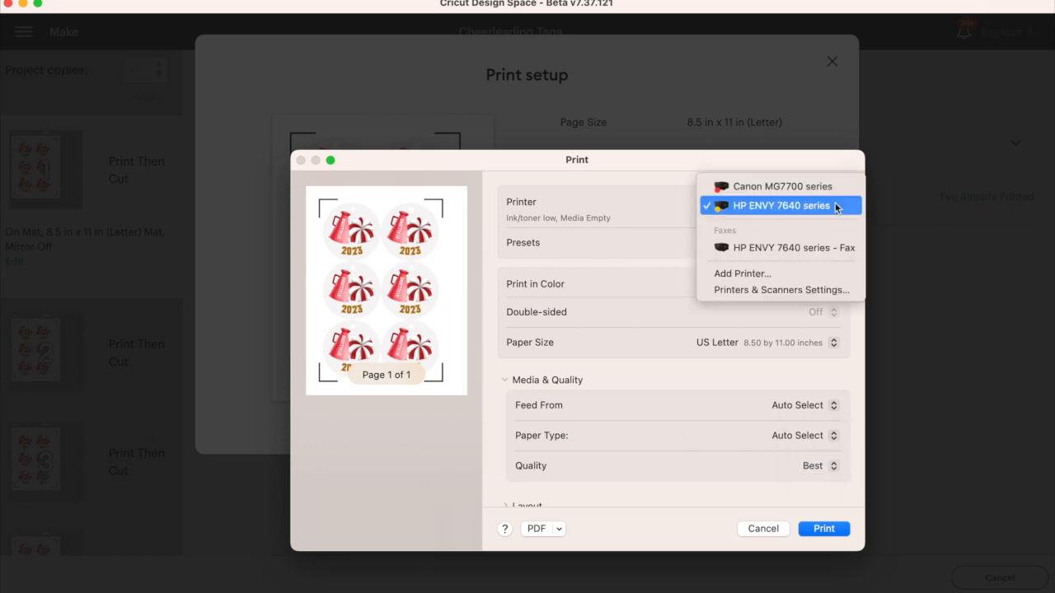
{"action": "left_click", "coordinate": [778, 186]}
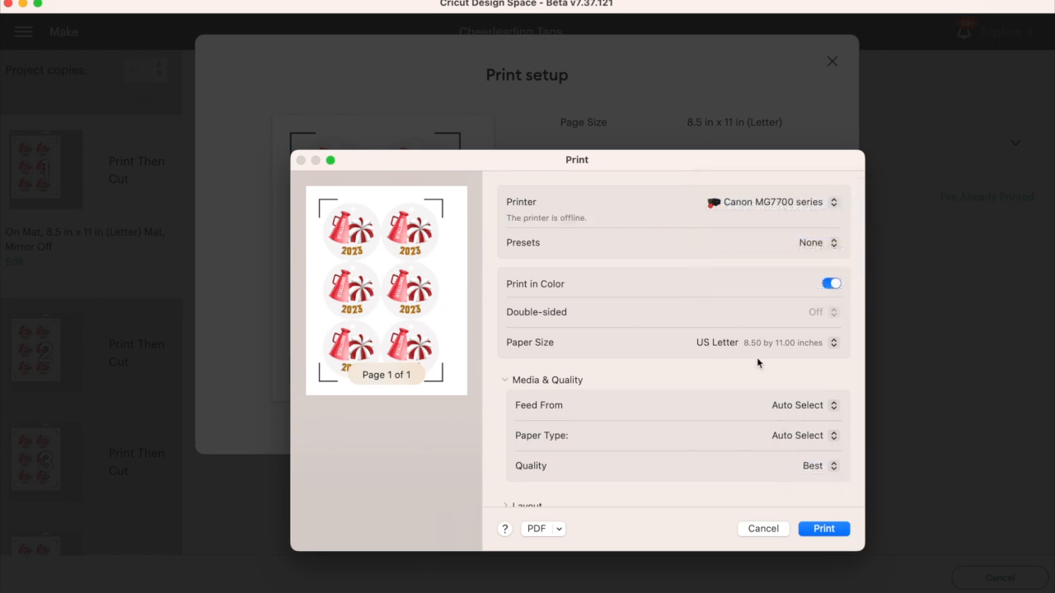
{"action": "left_click", "coordinate": [824, 529]}
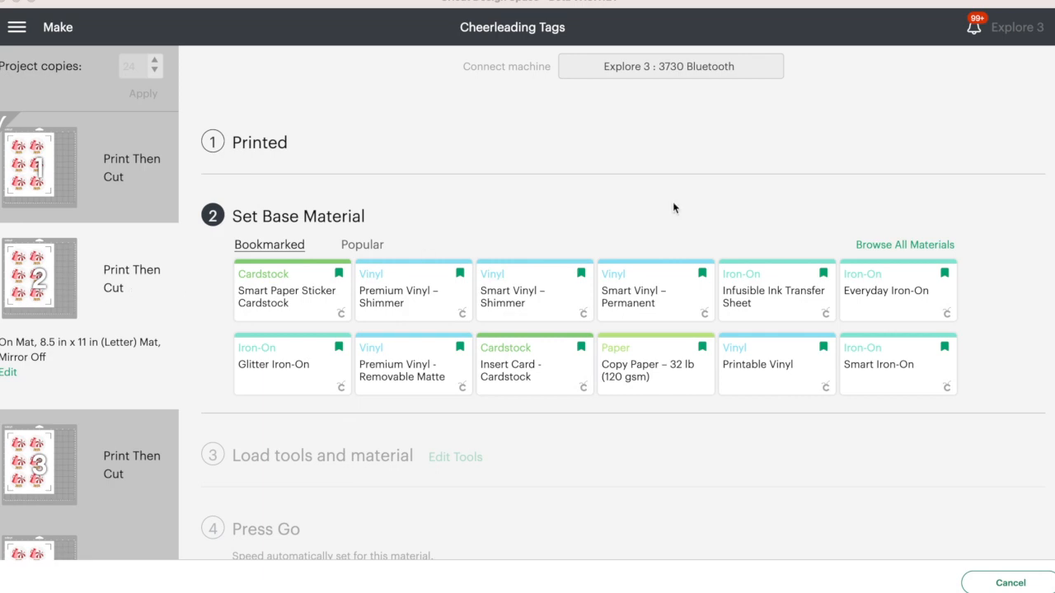
Browse the full materials list and set the base material to Medium Cardstock – 80 lb (216 gsm).
{"action": "left_click", "coordinate": [893, 246]}
{"action": "scroll", "coordinate": [527, 336], "scroll_direction": "down", "scroll_amount": 5}
{"action": "scroll", "coordinate": [527, 339], "scroll_direction": "down", "scroll_amount": 5}
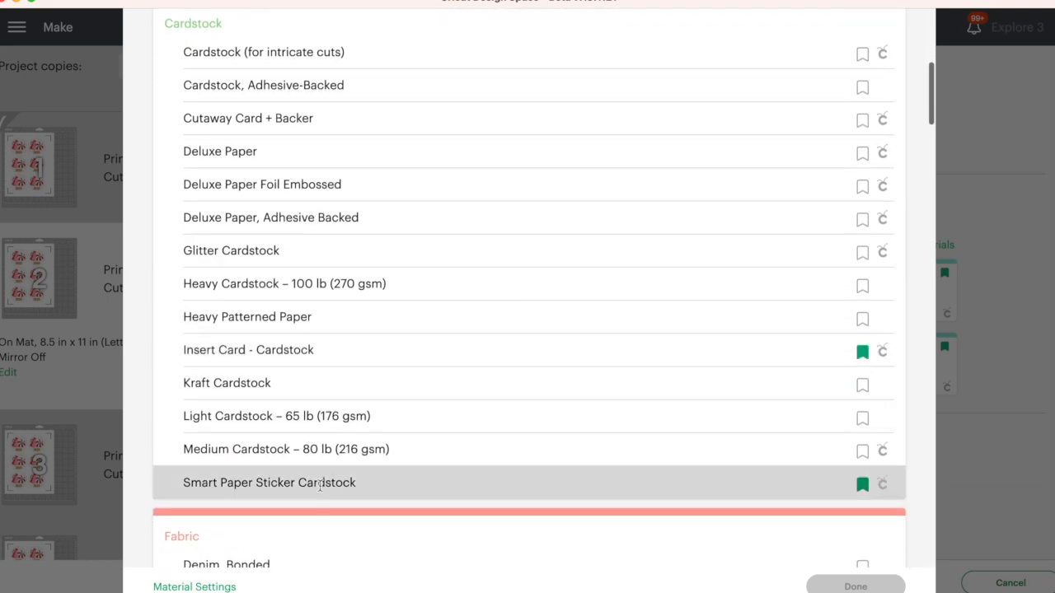
{"action": "left_click", "coordinate": [343, 449]}
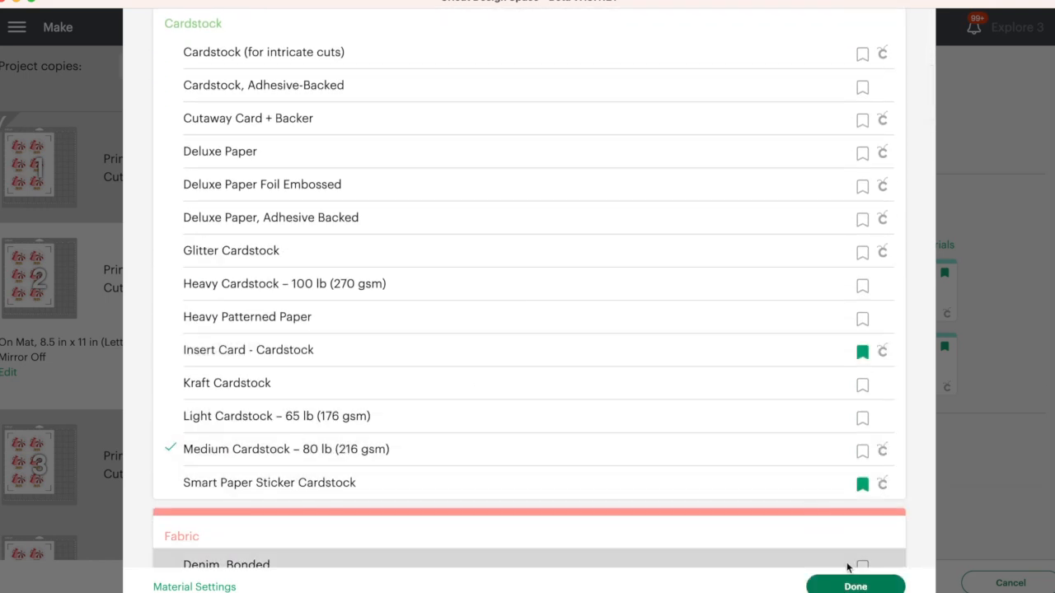
{"action": "left_click", "coordinate": [854, 585]}
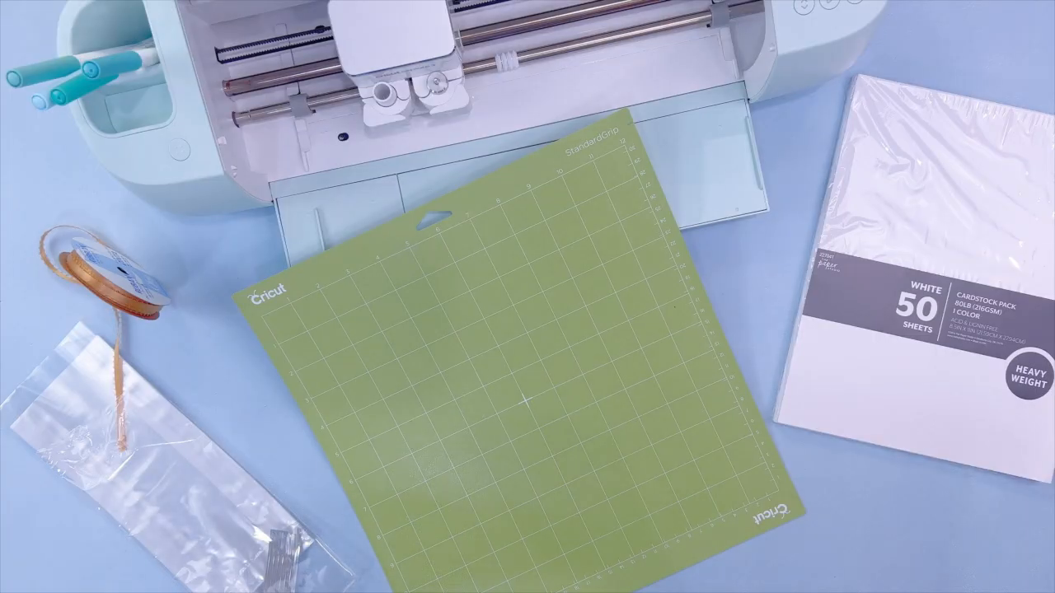